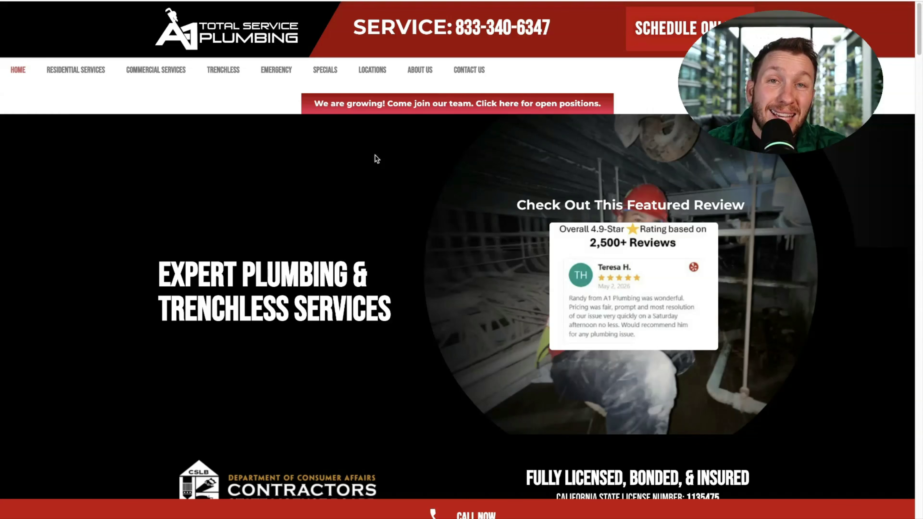
- Copy the A-1 Total Service Plumbing website's URL, switch to HighLevel and open AI Studio
left_click(171, 0)
right_click(177, 0)
left_click(218, 80)
left_click(23, 35)
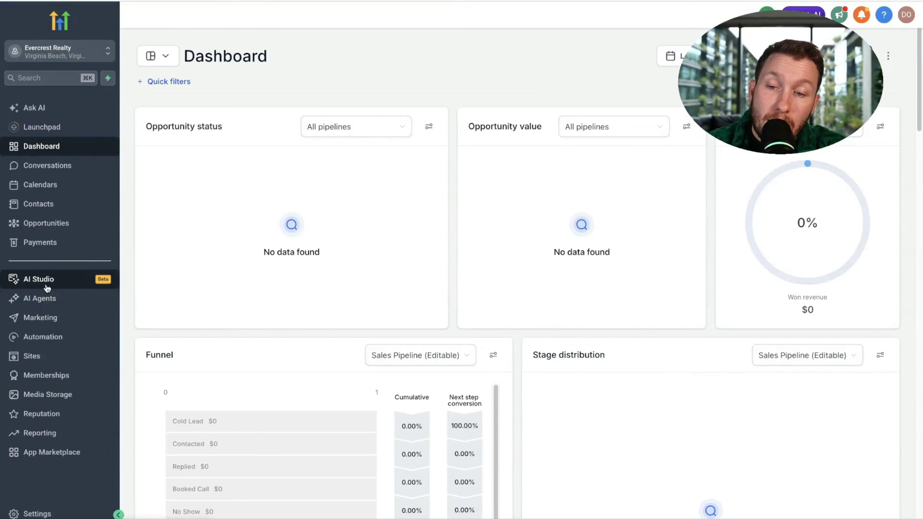
left_click(47, 285)
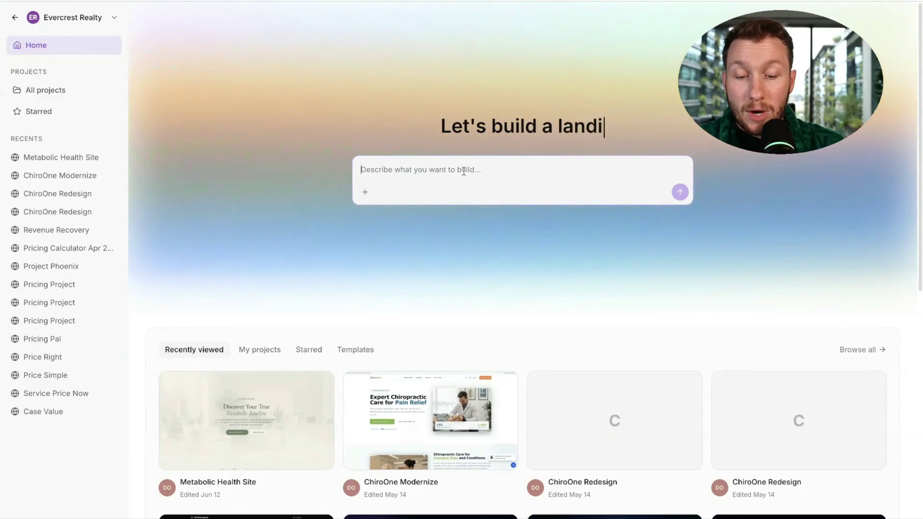
type("please reb")
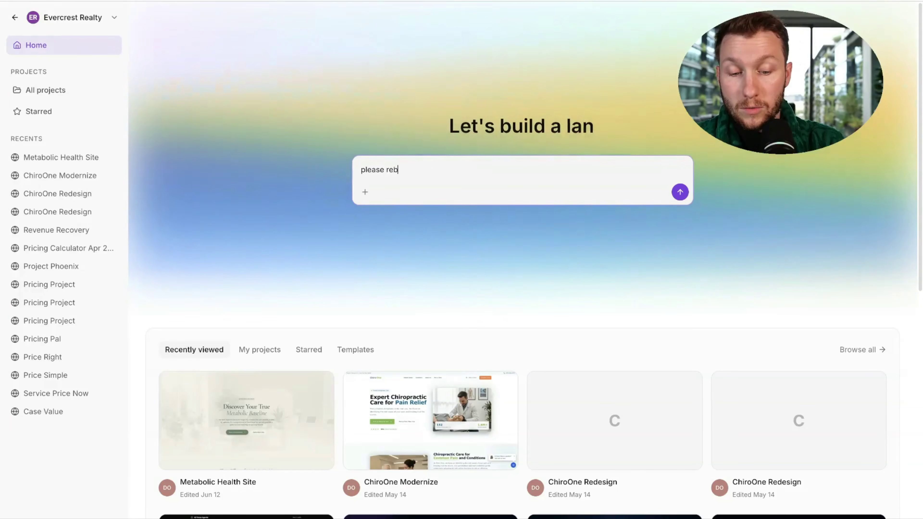
type("euild this website ")
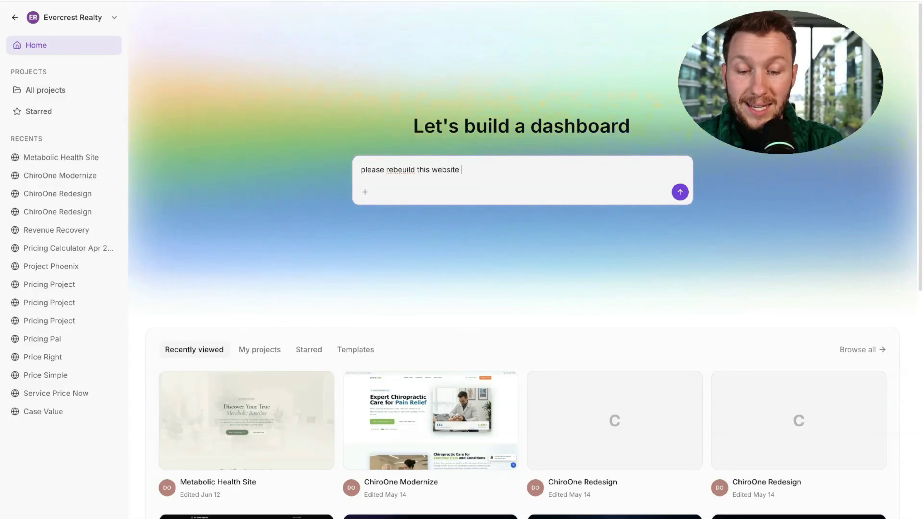
type("exaclty the way you see it")
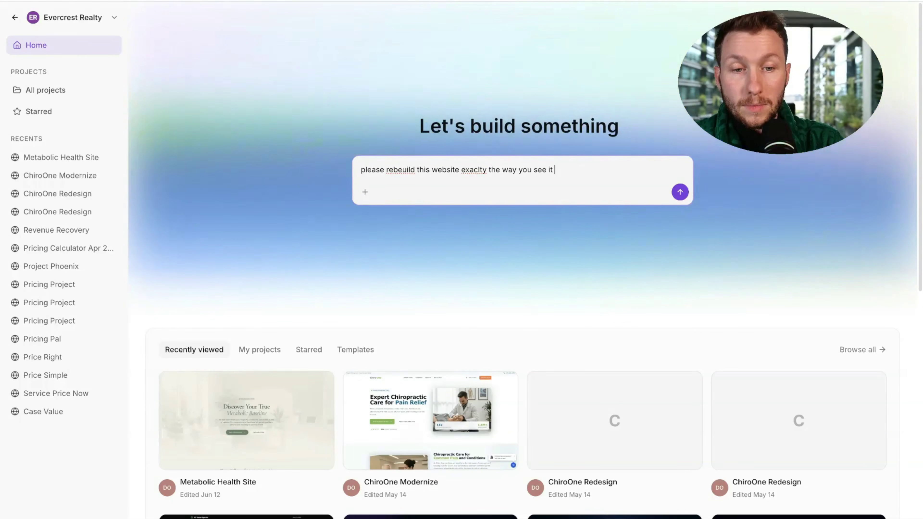
type(" and here is url")
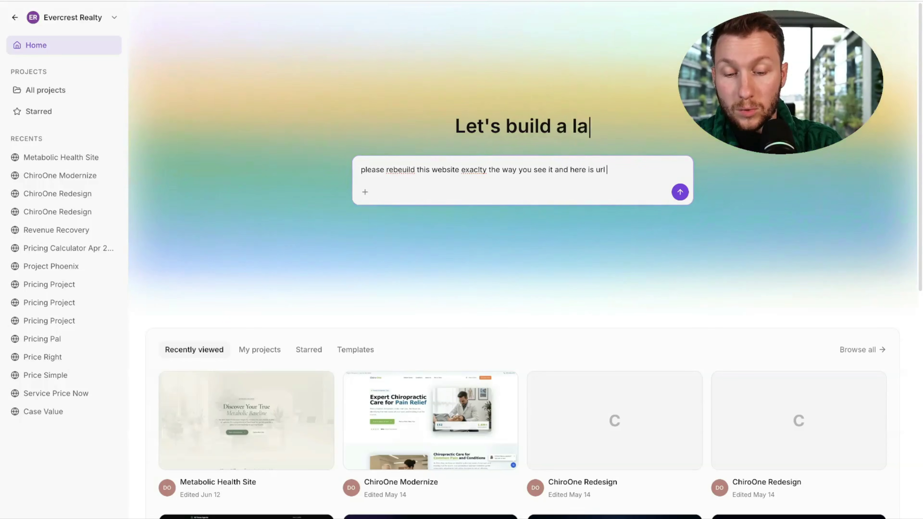
key("ctrl+v")
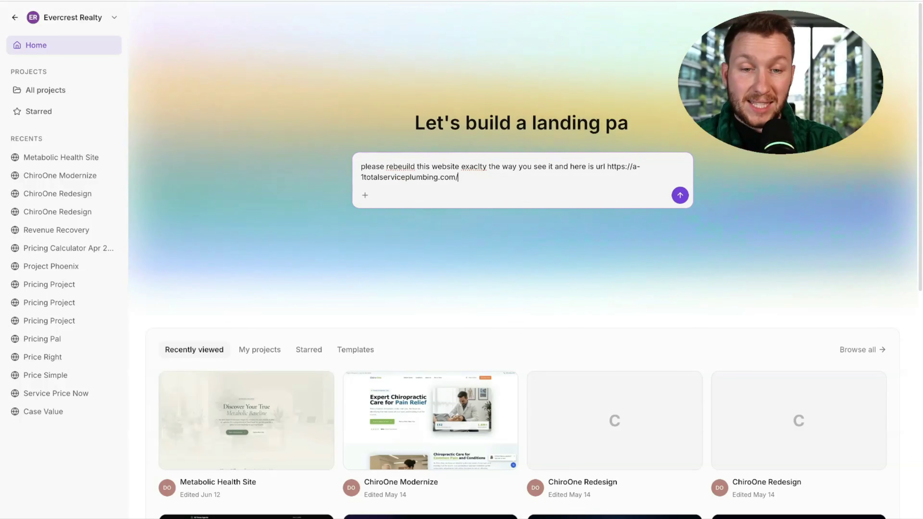
key("Return")
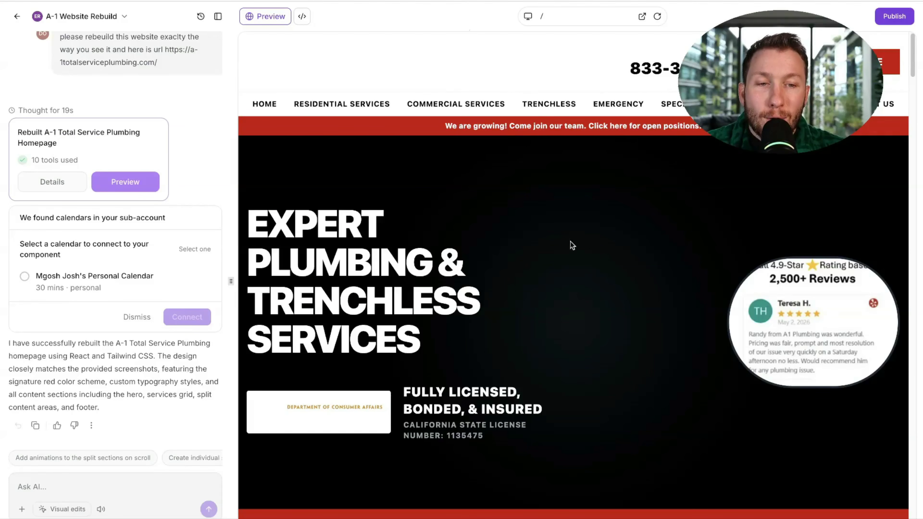
- Compare the rebuilt homepage preview with the original plumbing website, checking the hero, featured services, service sections and navigation
scroll(572, 254, "down", 20)
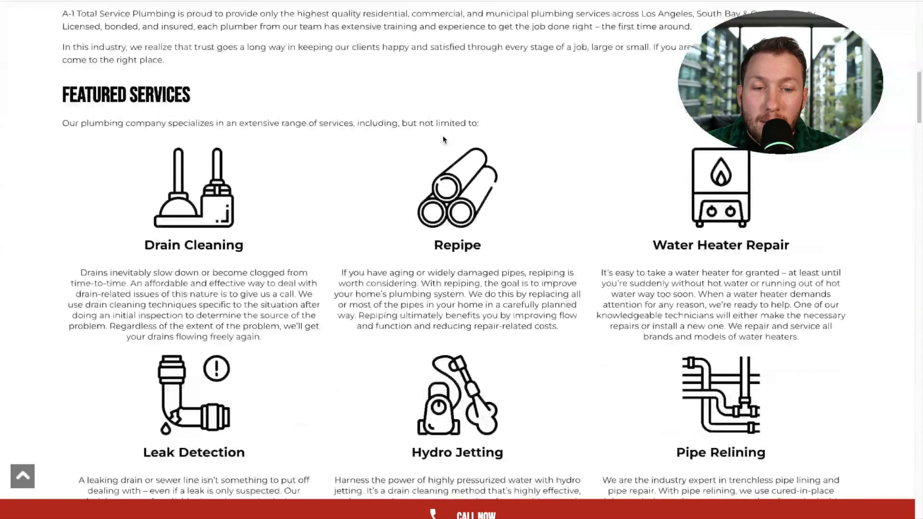
scroll(443, 135, "down", 15)
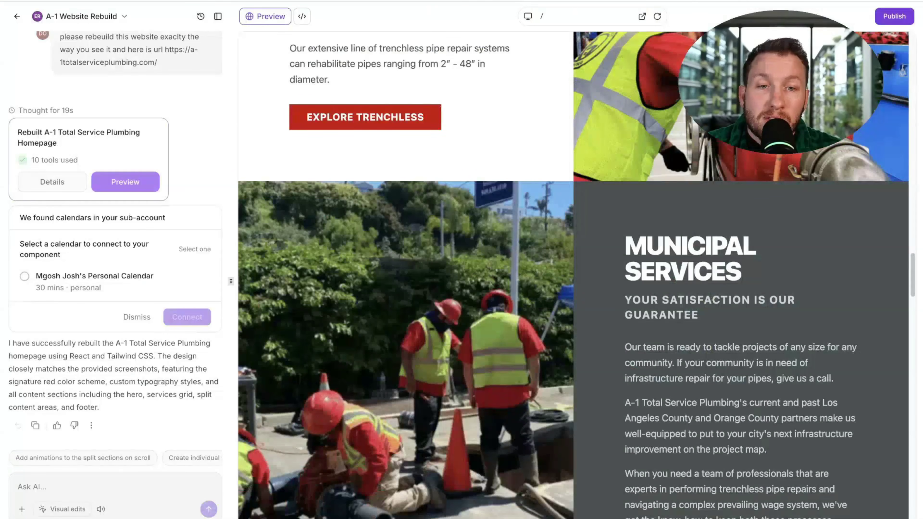
scroll(573, 369, "up", 20)
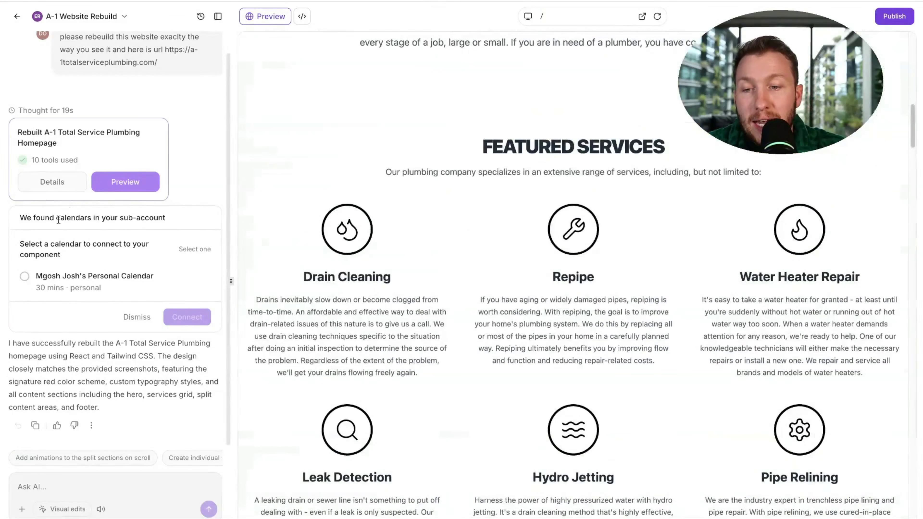
scroll(531, 335, "up", 10)
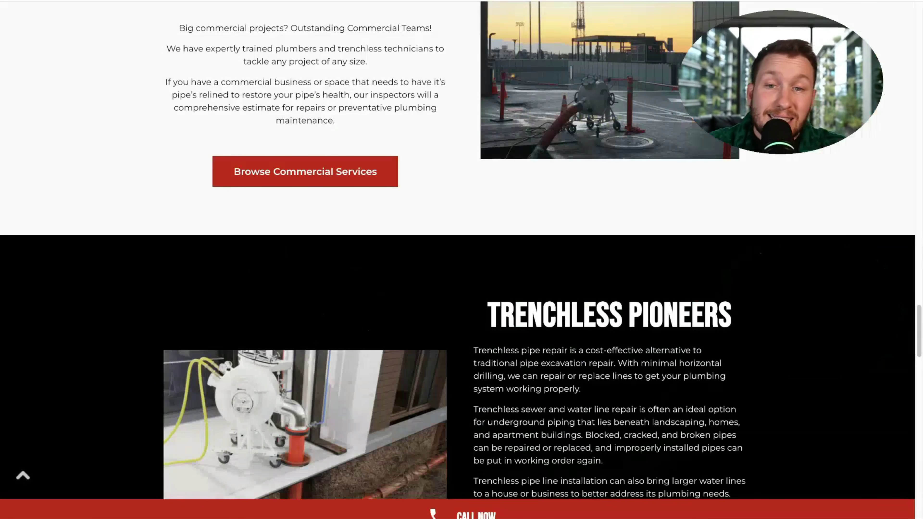
scroll(350, 300, "up", 20)
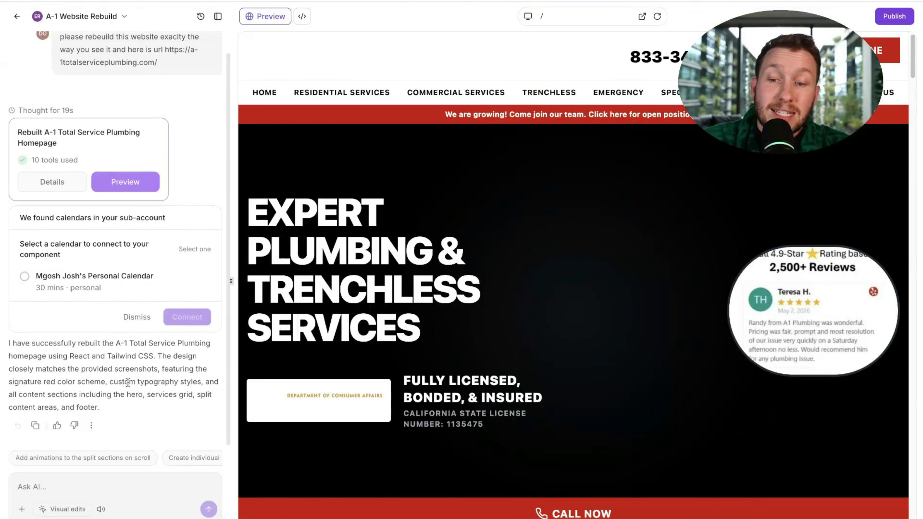
left_click(91, 480)
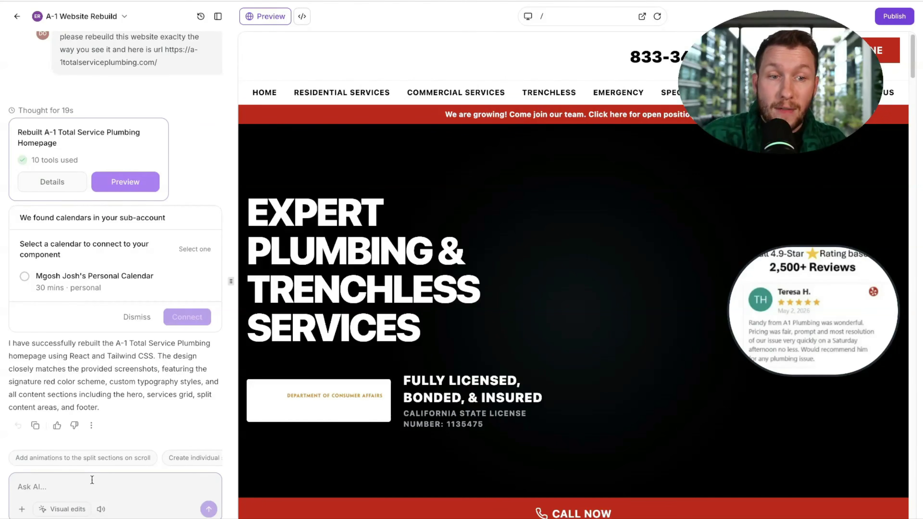
scroll(324, 341, "down", 1)
scroll(323, 341, "up", 1)
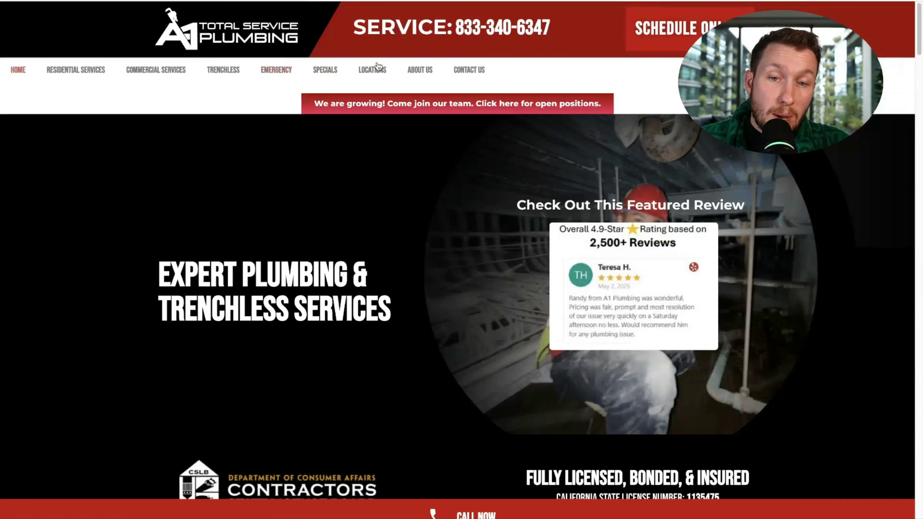
left_click(381, 70)
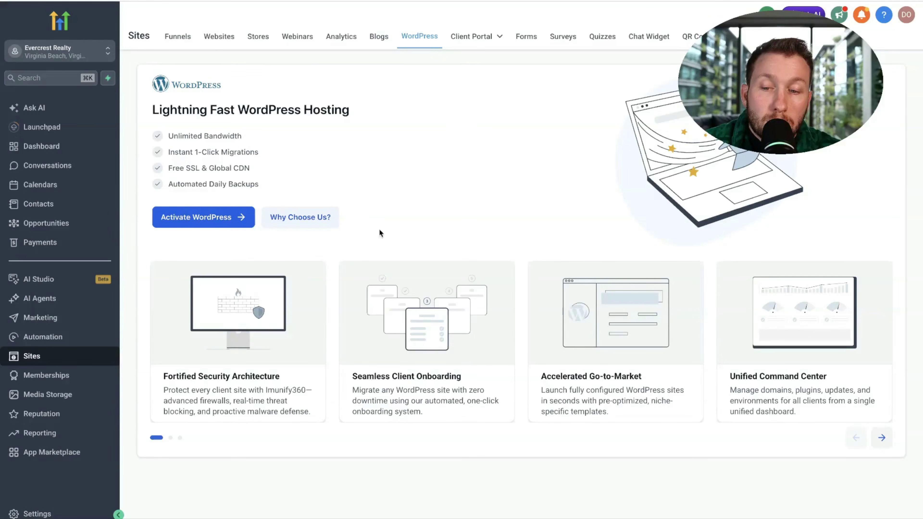
- Open the Domains & URL Redirects settings of the HighLevel sub-account
left_click(64, 514)
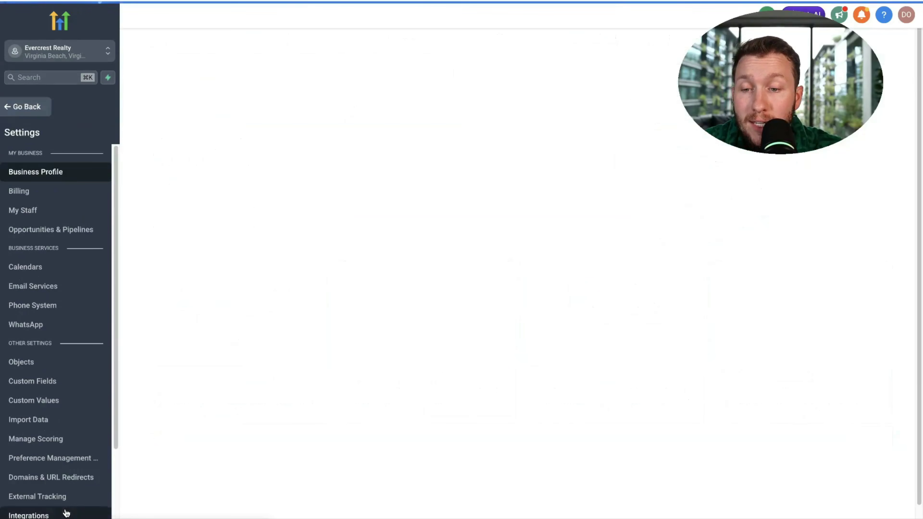
scroll(84, 432, "down", 2)
scroll(89, 431, "down", 2)
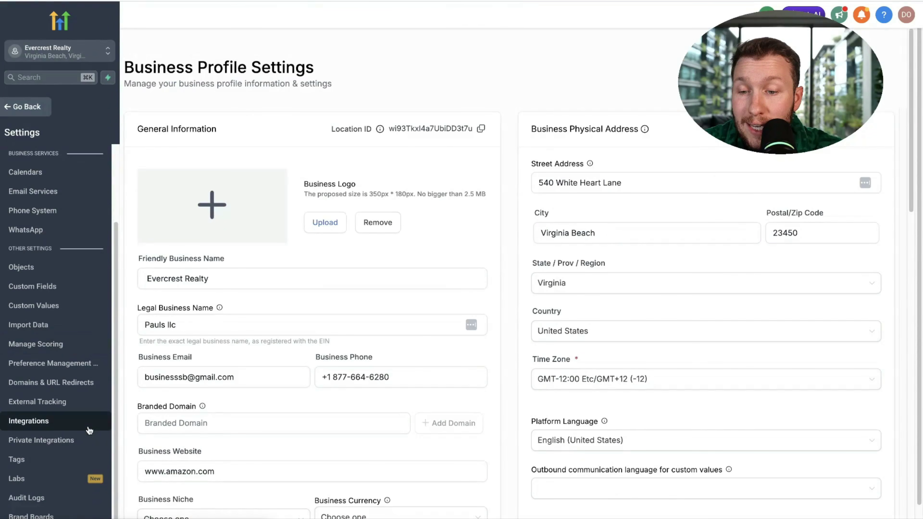
left_click(77, 390)
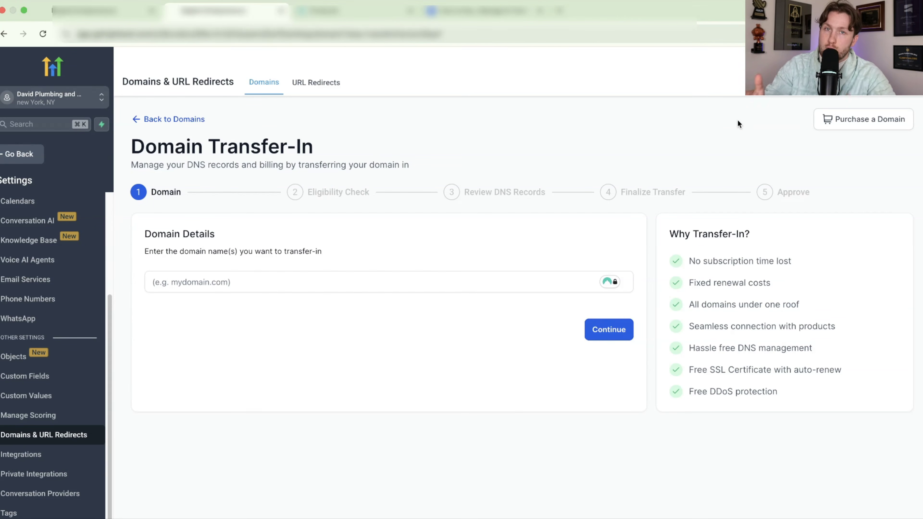
- Enter davidsplumbingandsons.com as the domain to transfer in and proceed through the eligibility check to the DNS records review
left_click(344, 283)
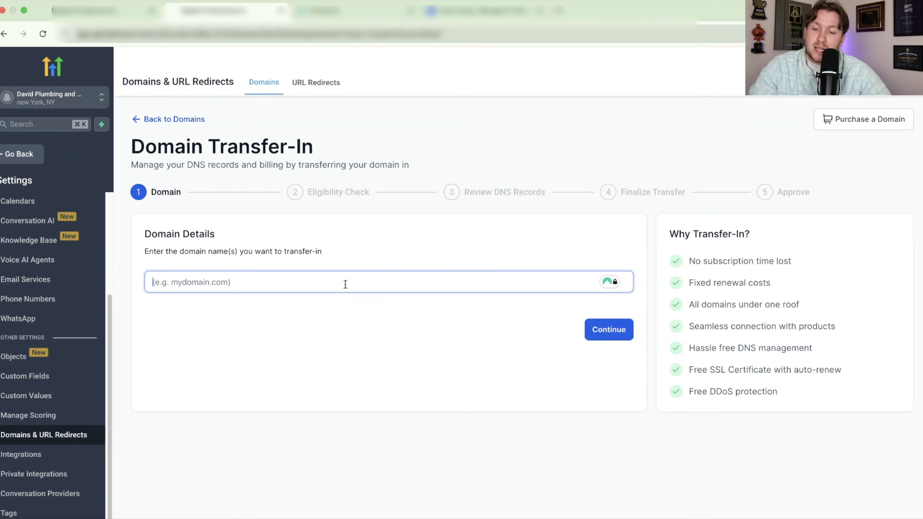
right_click(265, 282)
left_click(300, 381)
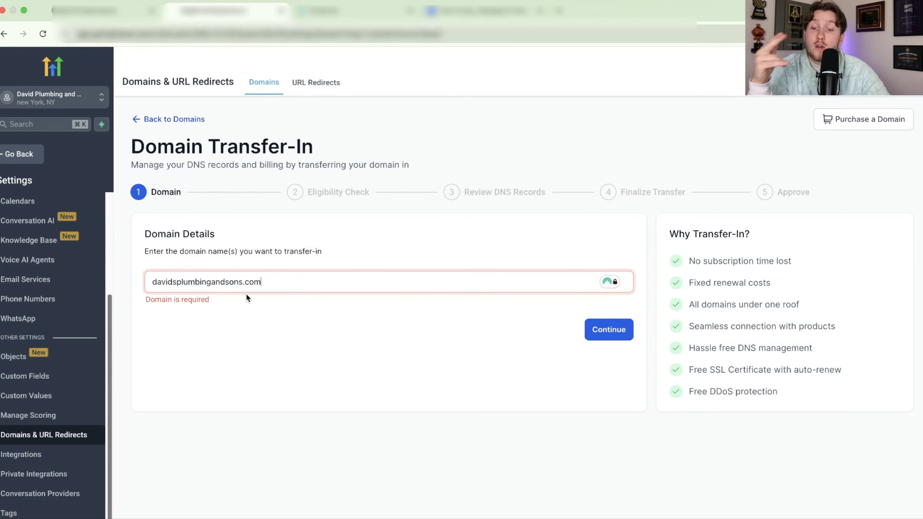
left_click(622, 338)
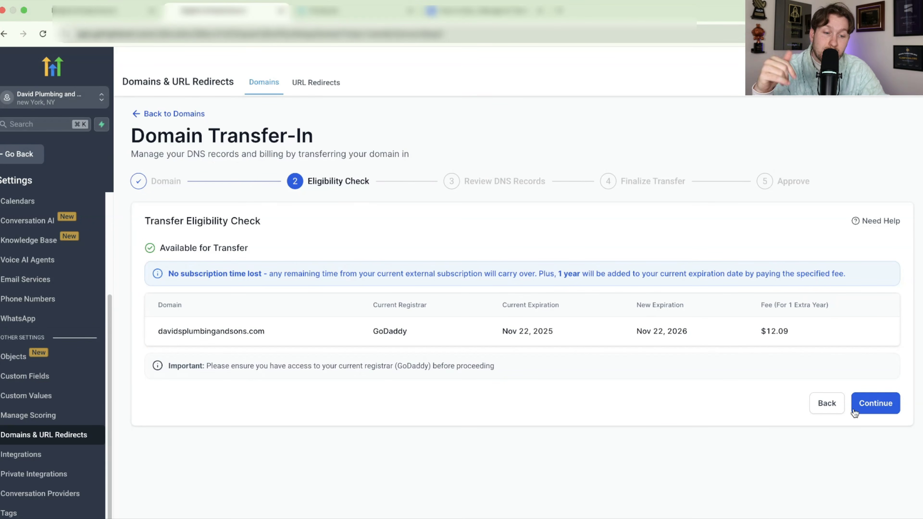
left_click(870, 404)
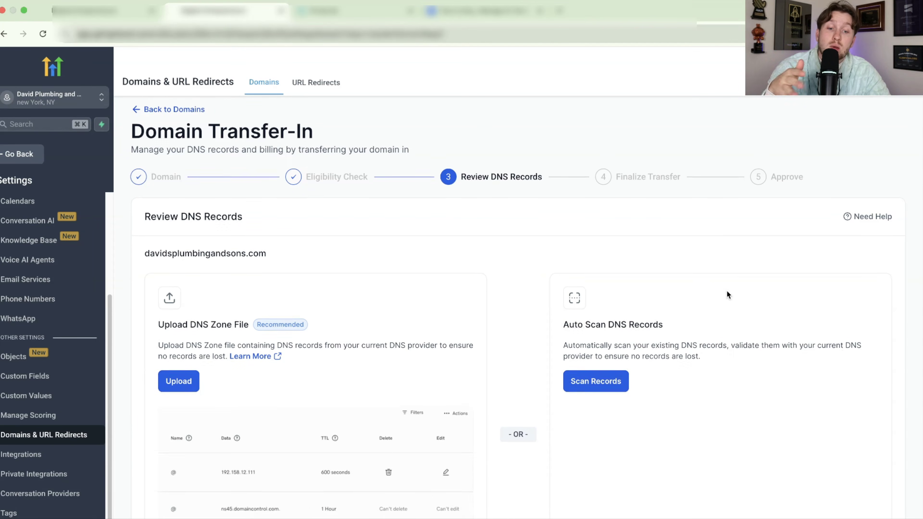
- Switch to GoDaddy and export the zone file from the DNS records of davidsplumbingandsons.com
scroll(728, 296, "down", 3)
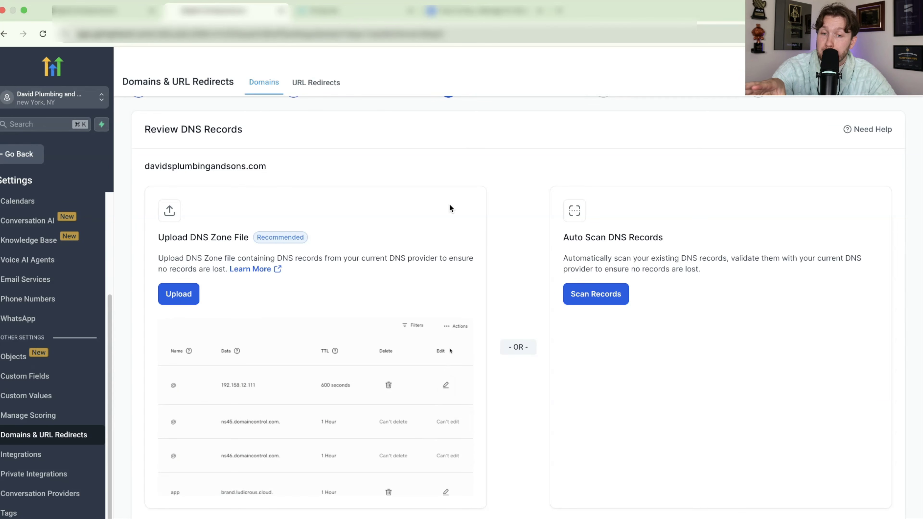
left_click(349, 11)
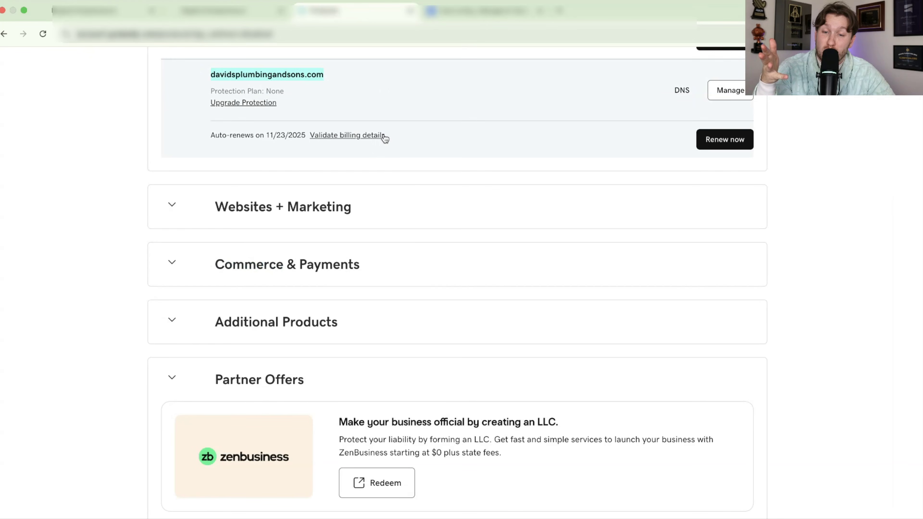
scroll(430, 210, "up", 3)
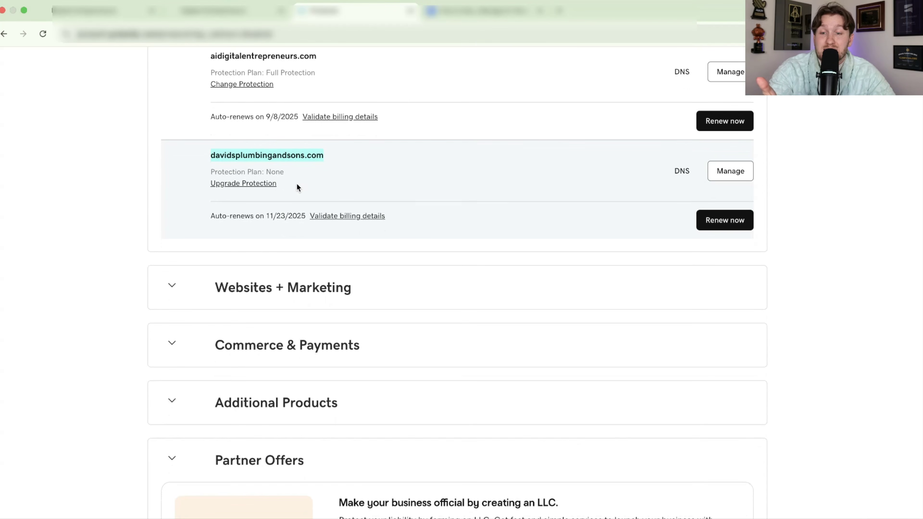
scroll(297, 185, "down", 1)
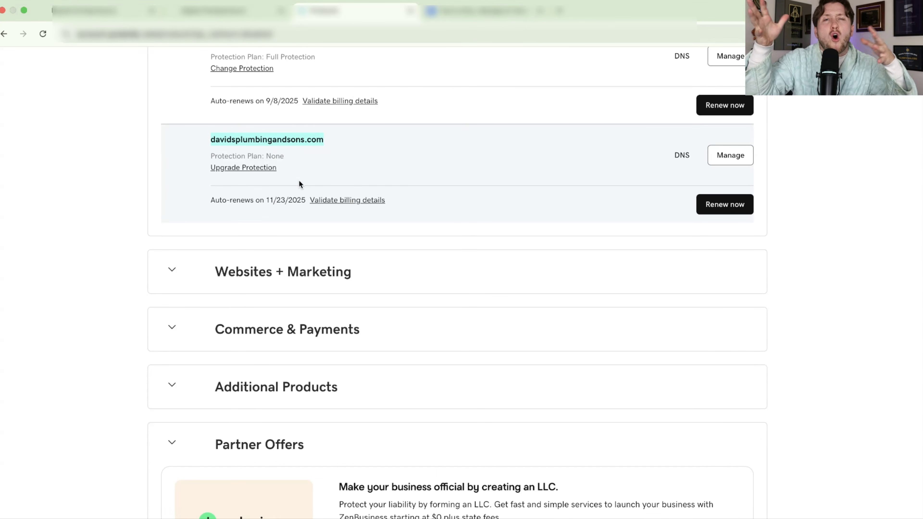
left_click(266, 16)
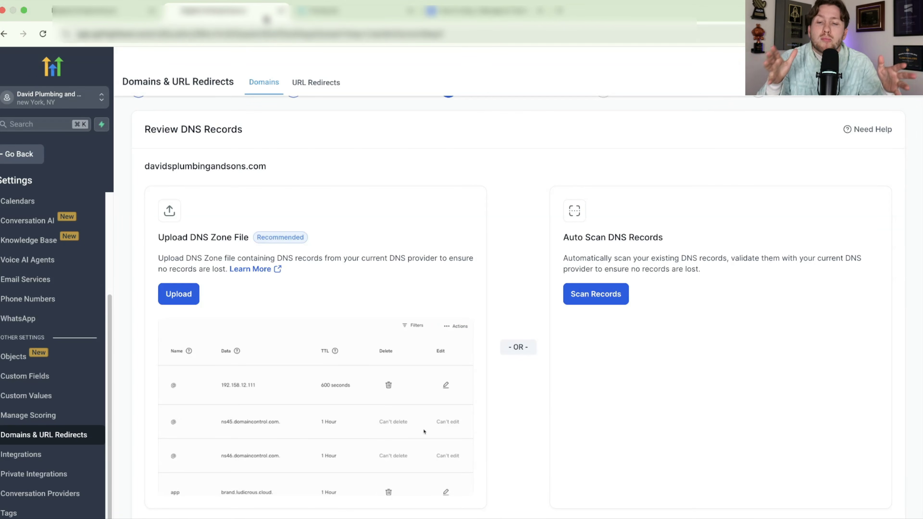
left_click(347, 12)
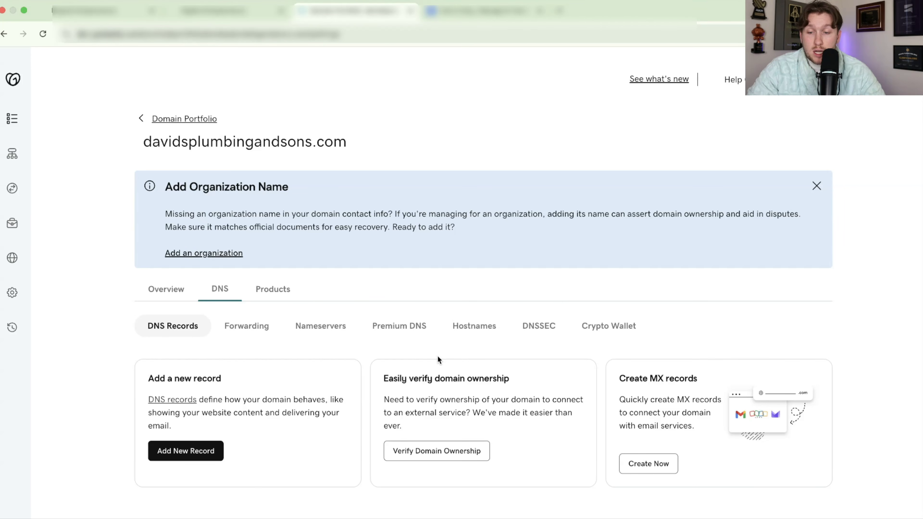
scroll(439, 360, "down", 5)
scroll(812, 277, "up", 1)
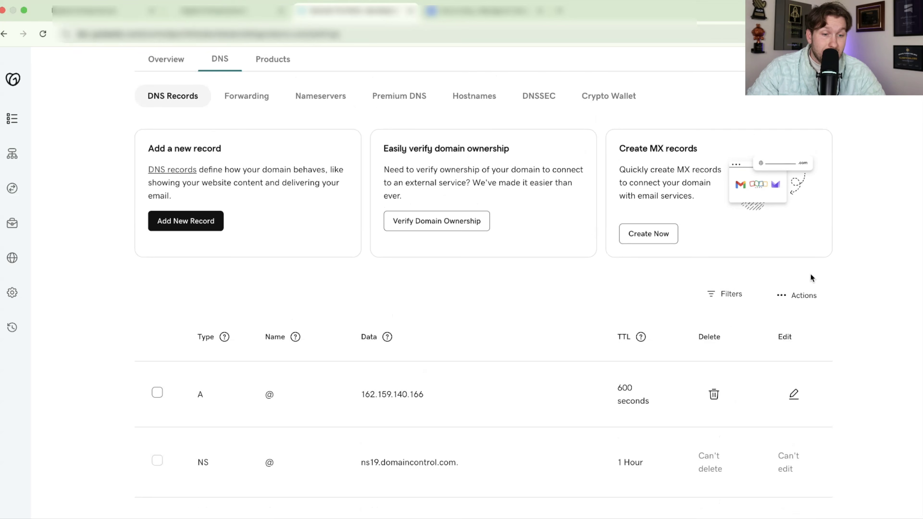
left_click(785, 305)
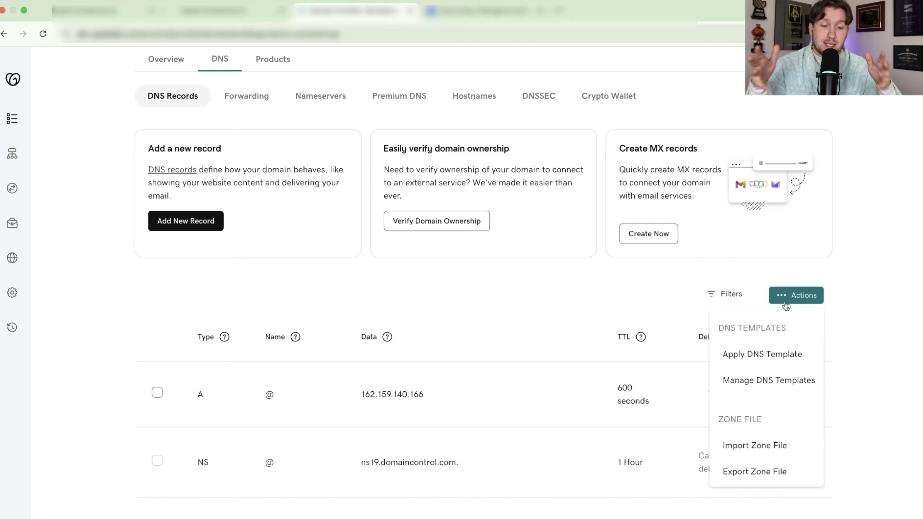
left_click(751, 474)
- Return to HighLevel's domain transfer, auto-scan the existing DNS records and review the resulting list
left_click(212, 10)
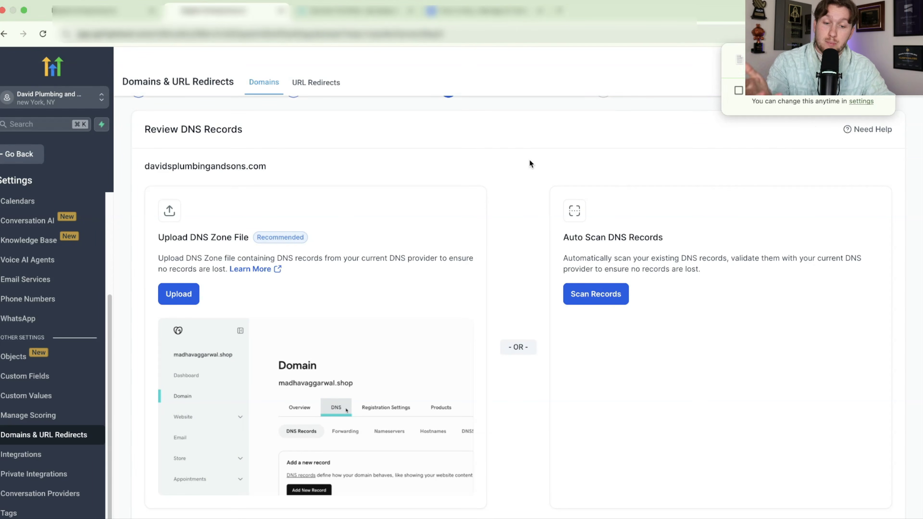
left_click(599, 293)
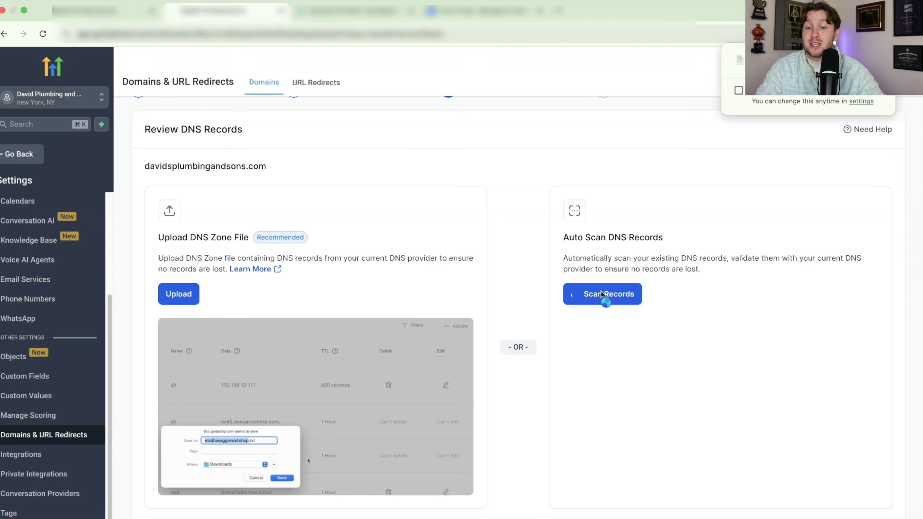
scroll(601, 291, "down", 7)
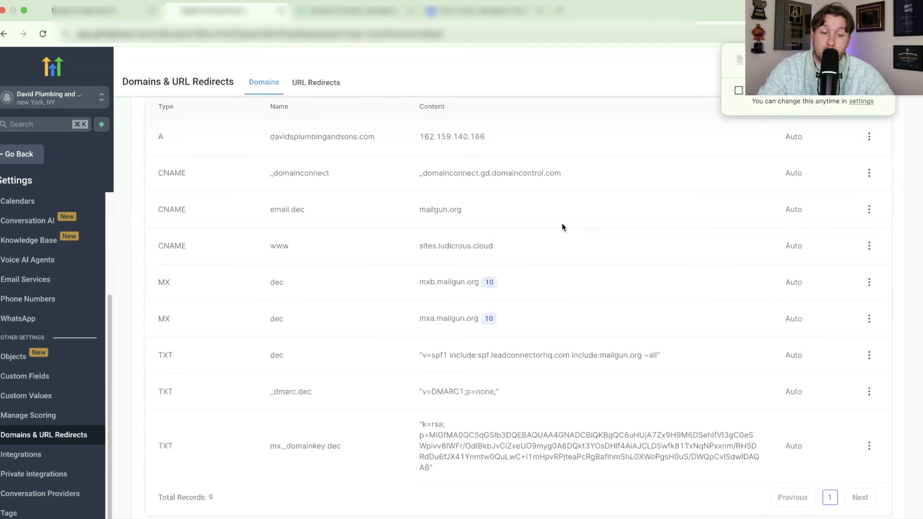
scroll(422, 305, "up", 7)
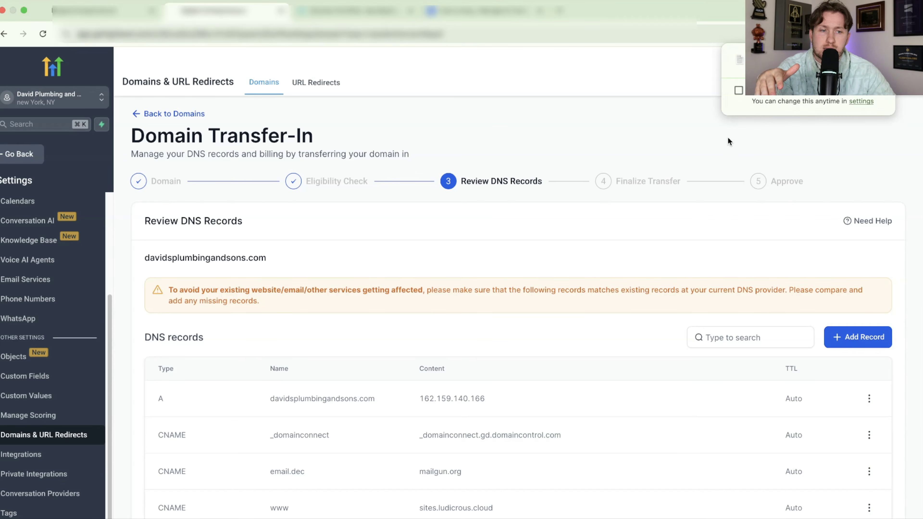
- Accept the reviewed DNS records, and switch to GoDaddy to work through its transfer checklist and copy the domain's authorization code
scroll(703, 292, "down", 5)
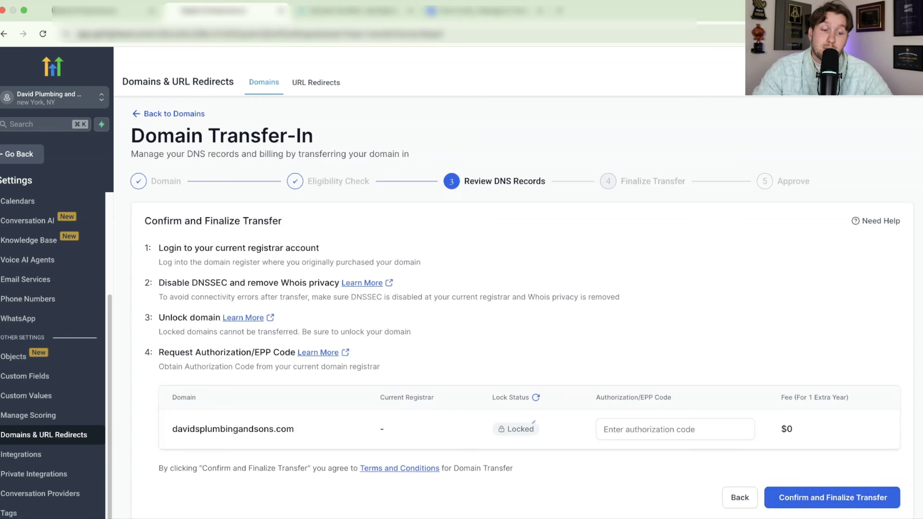
left_click(834, 497)
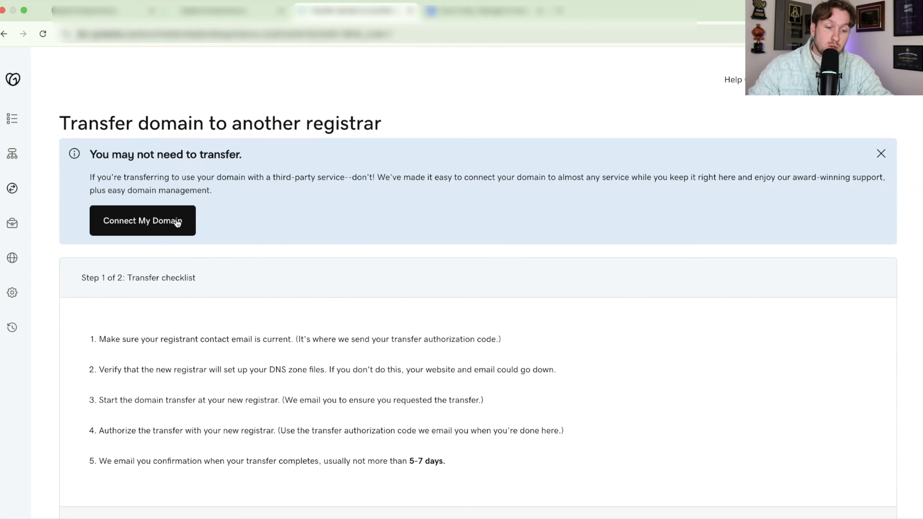
left_click(817, 518)
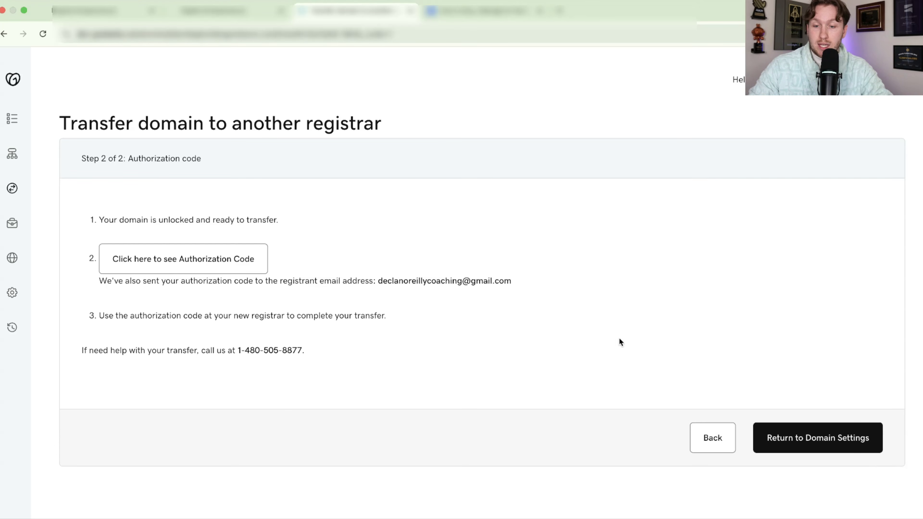
left_click(173, 269)
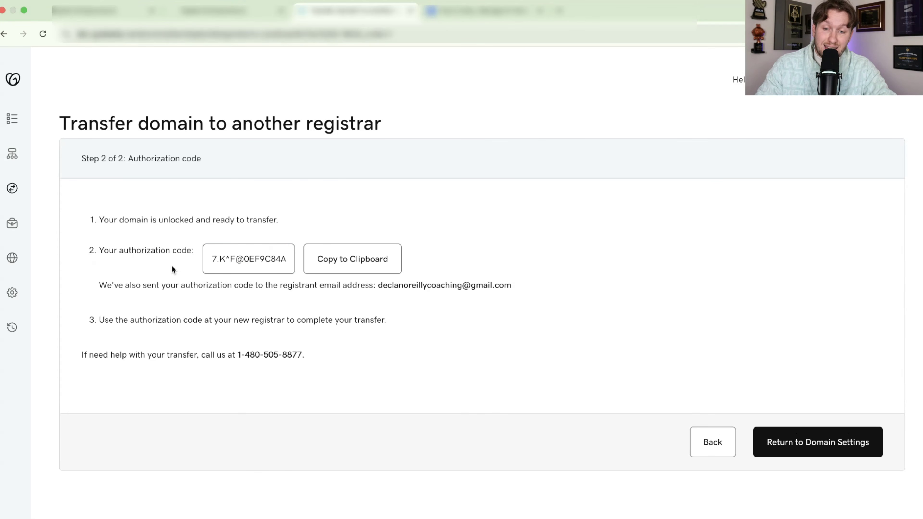
triple_click(261, 262)
right_click(260, 264)
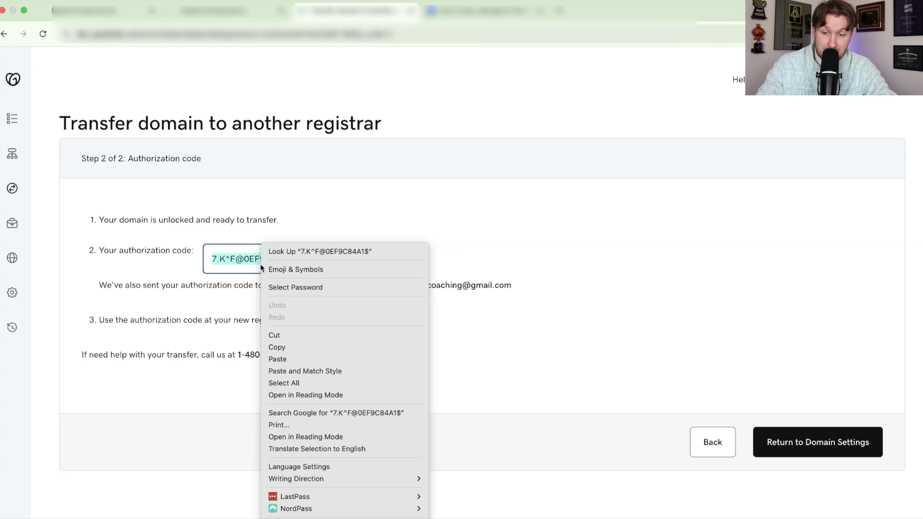
left_click(290, 347)
- Return to HighLevel, paste the authorization/EPP code for davidsplumbingandsons.com, and confirm and finalize the transfer
left_click(235, 12)
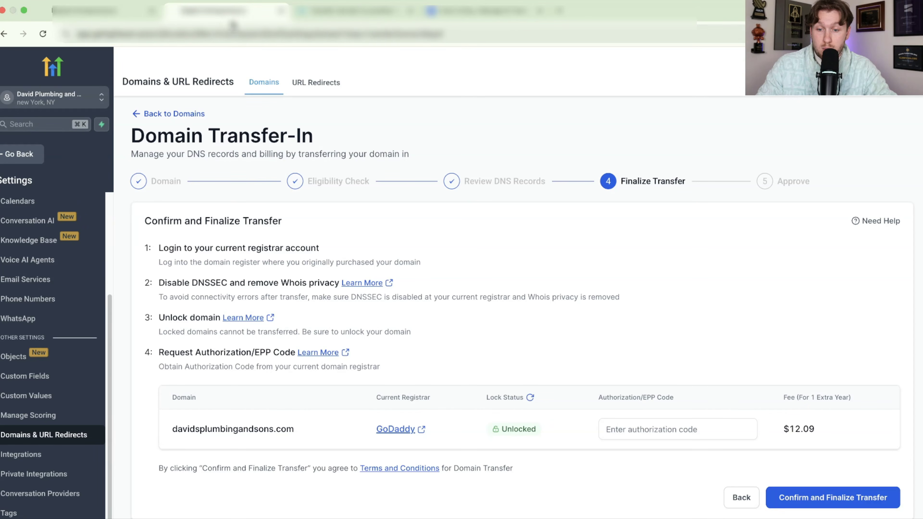
right_click(638, 431)
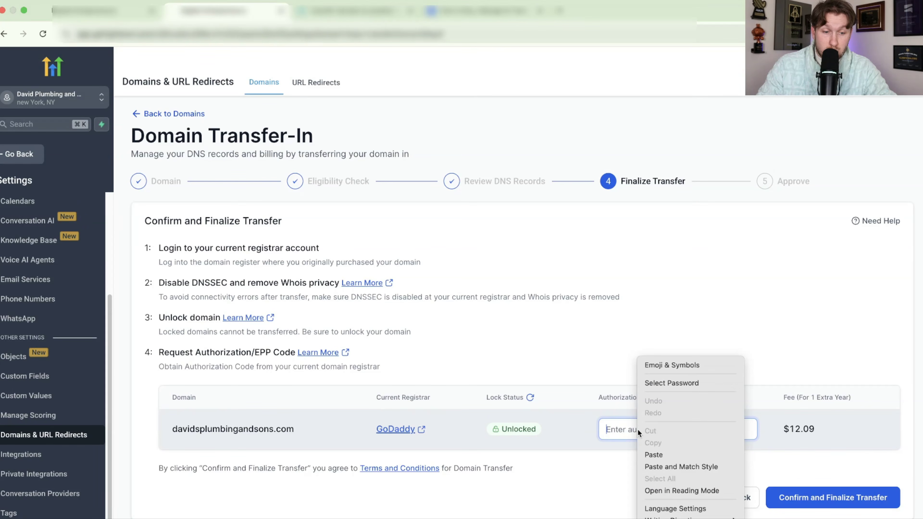
left_click(667, 453)
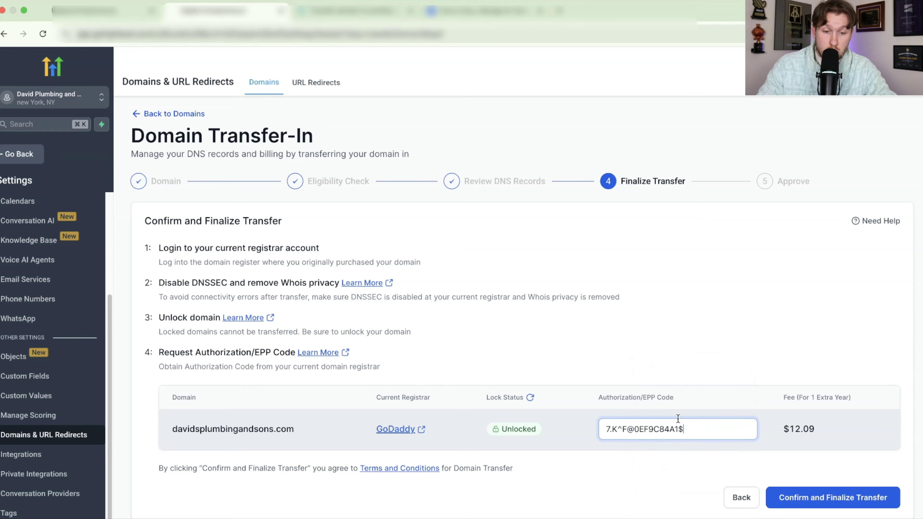
left_click(835, 507)
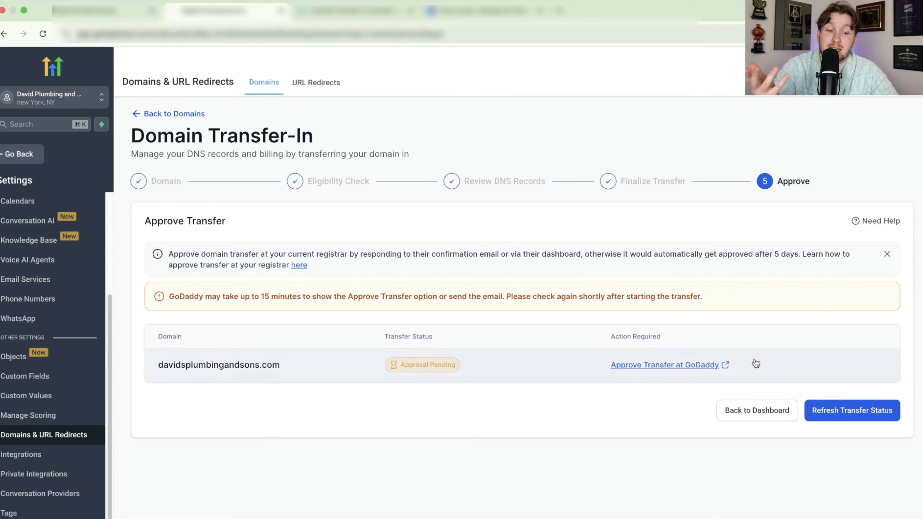
- Go back to the Domains overview, search for declanthewizard.com as a domain to purchase, and look through the offered extensions
left_click(173, 114)
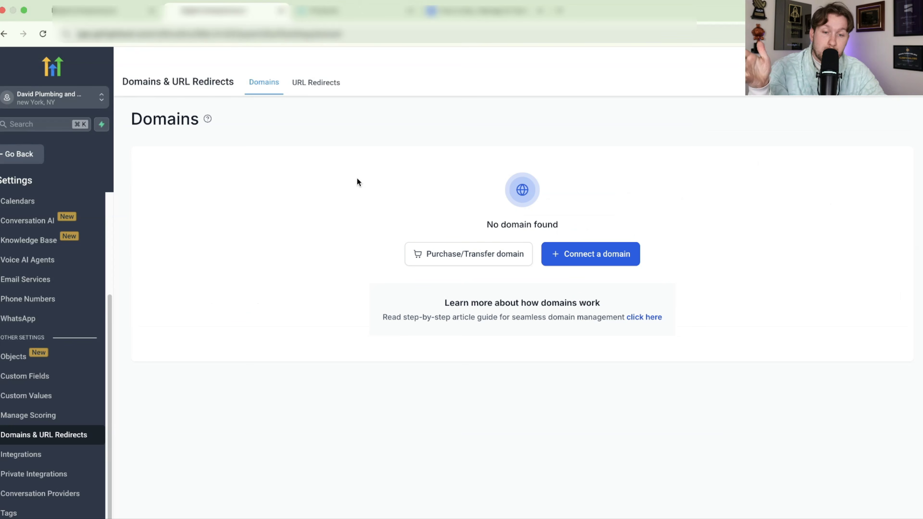
left_click(474, 259)
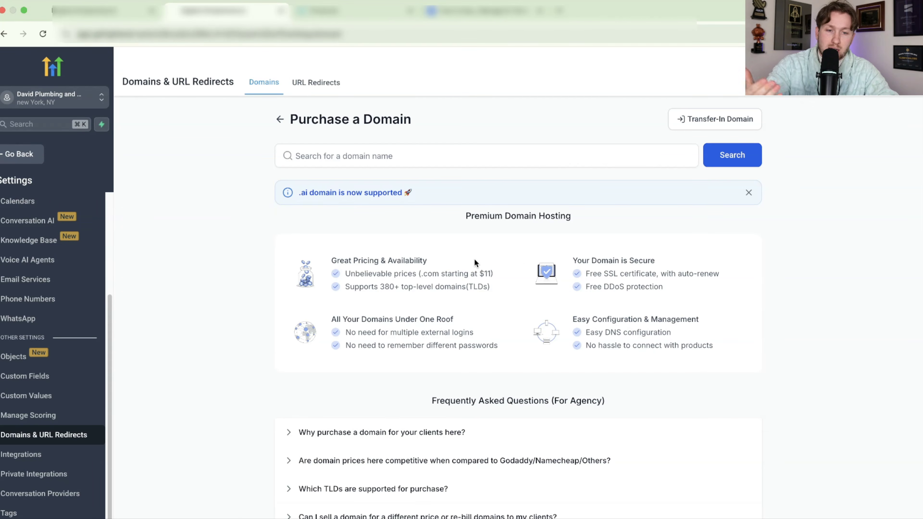
left_click(397, 152)
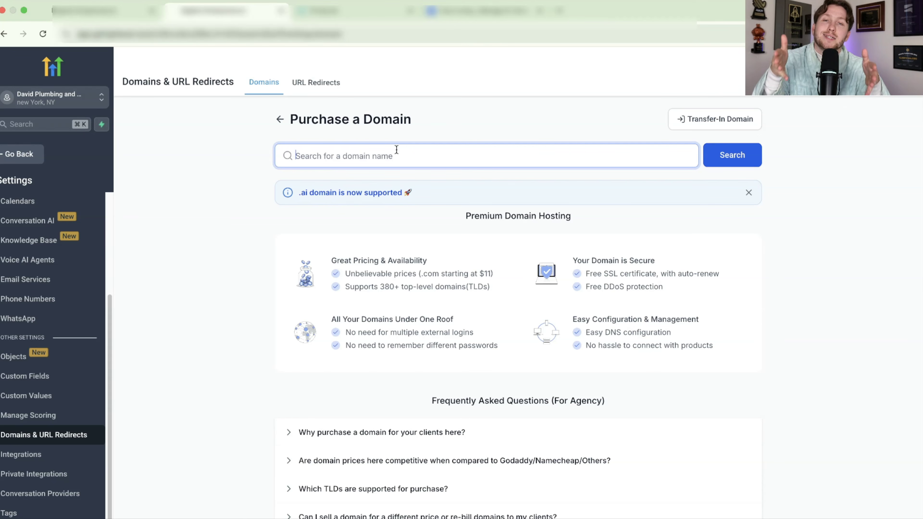
type("d")
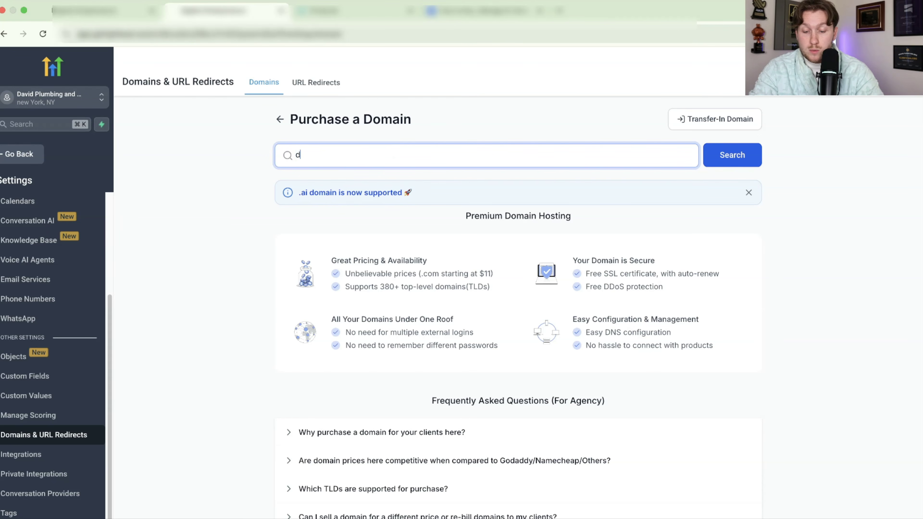
type("eclanthewizard")
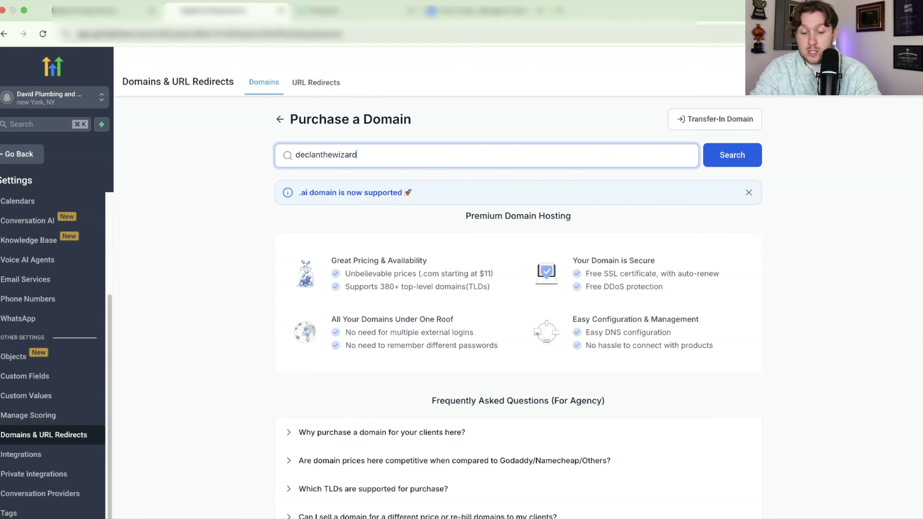
type(".com")
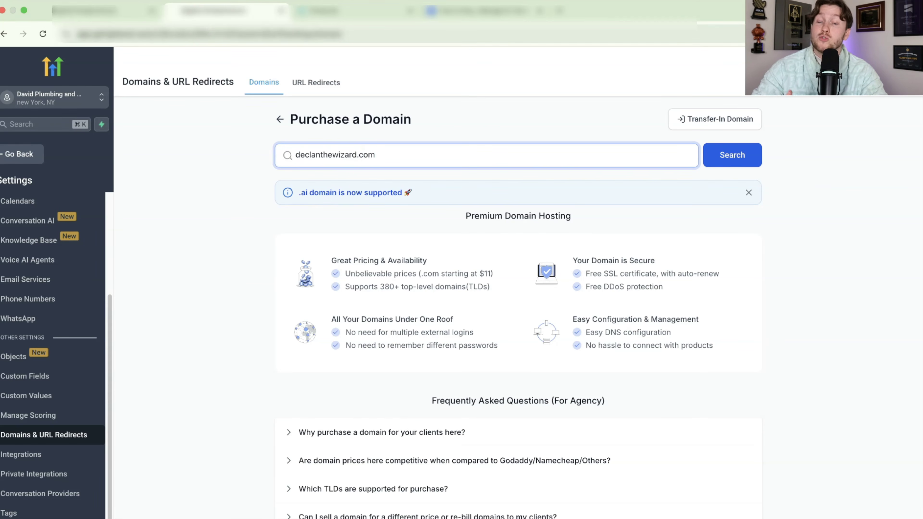
left_click(735, 159)
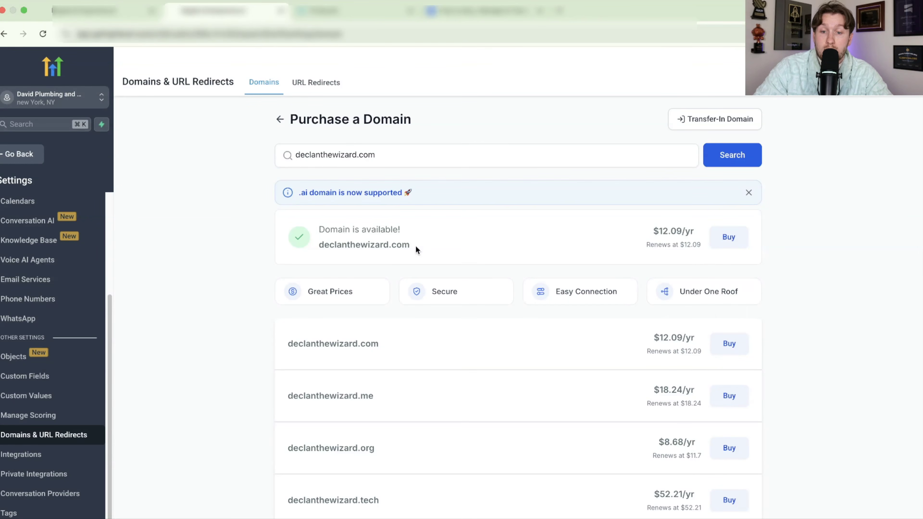
scroll(457, 327, "down", 4)
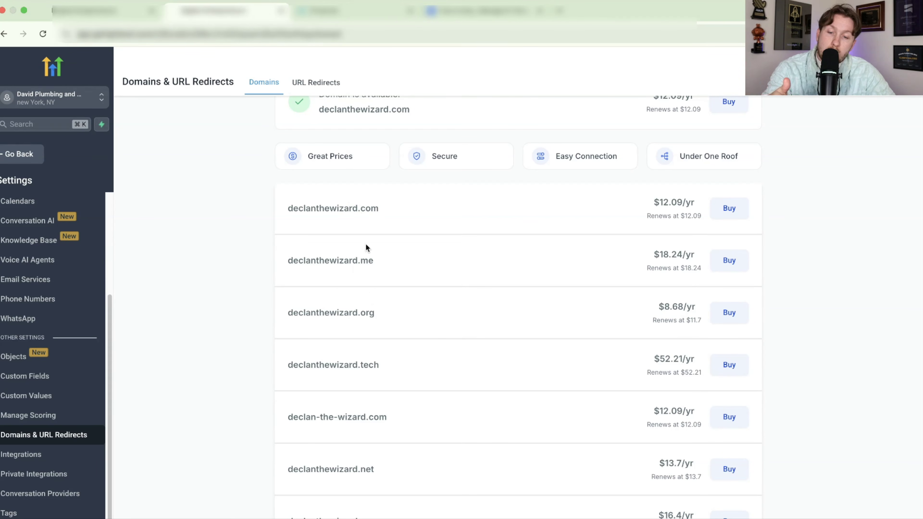
scroll(468, 367, "down", 4)
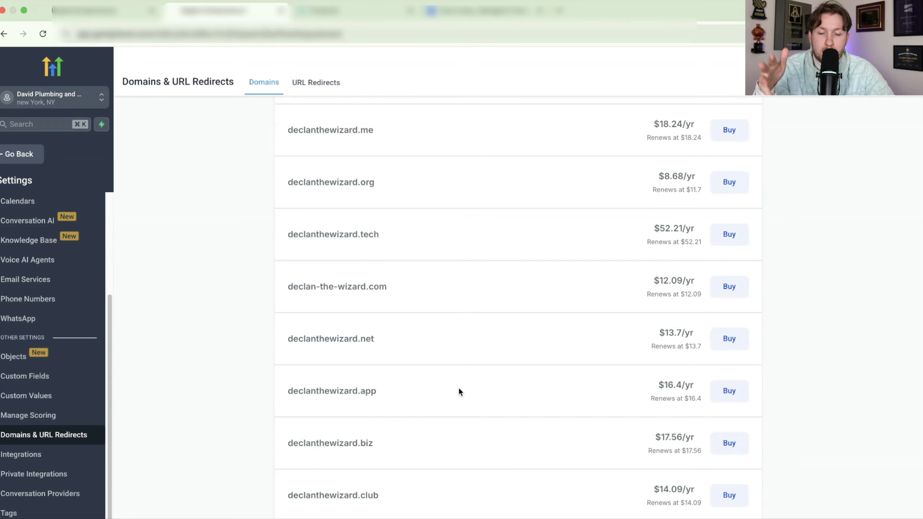
scroll(459, 381, "up", 8)
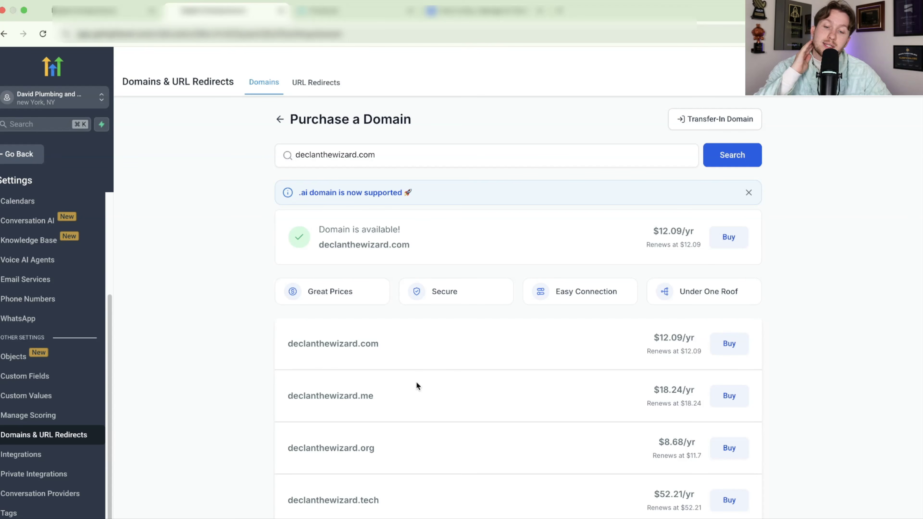
- Search for declanthewizard.ai instead and compare its price with the other extensions
left_click_drag(385, 153, 358, 154)
type("sai")
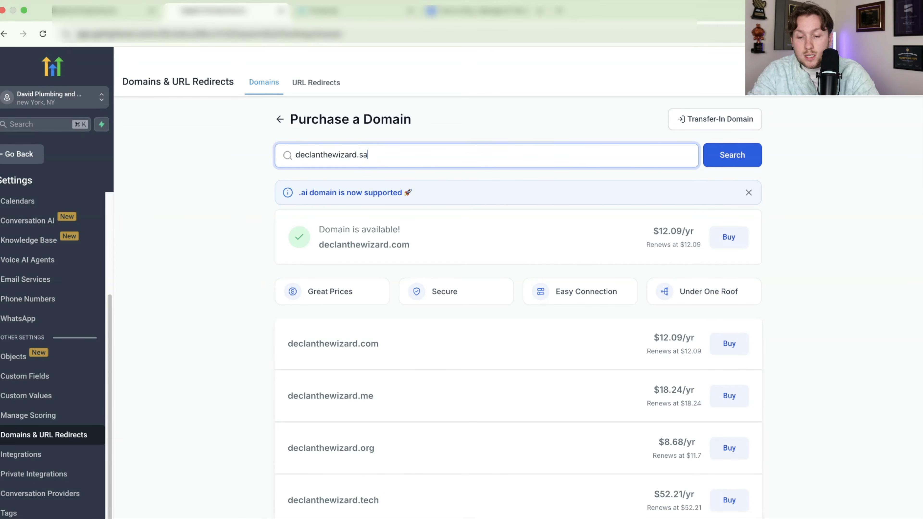
key("BackSpace")
key("BackSpace")
key("BackSpace")
type("ai")
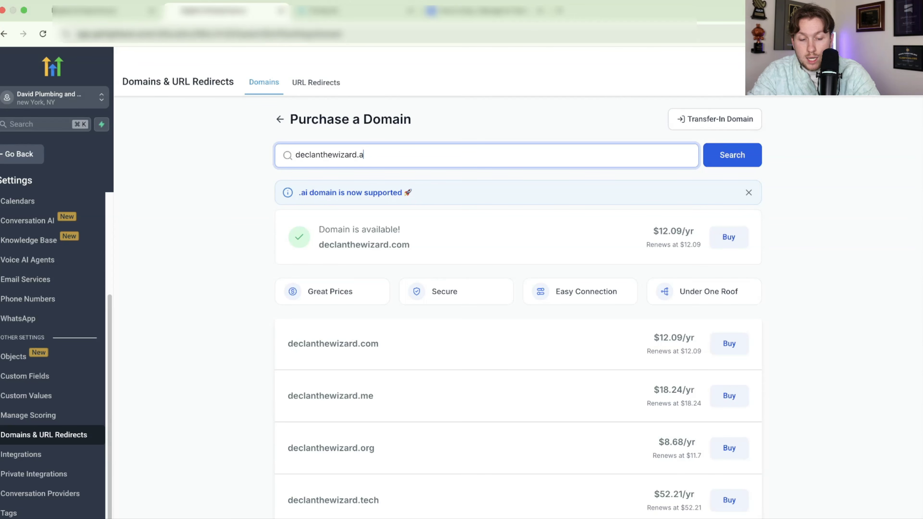
key("Return")
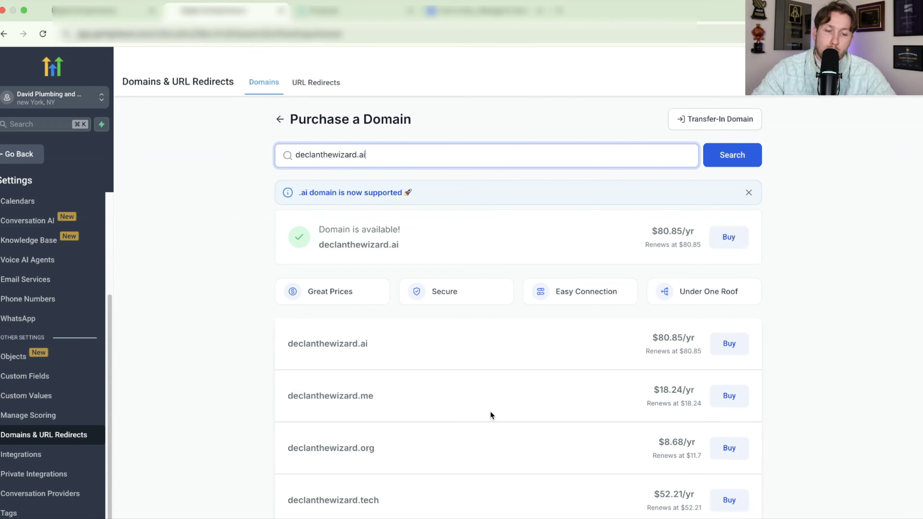
scroll(490, 414, "down", 5)
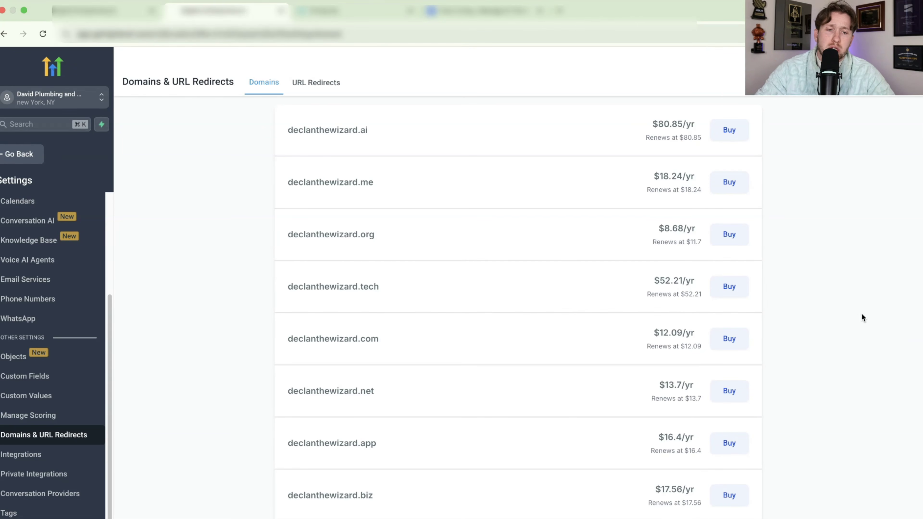
scroll(612, 191, "up", 5)
- Search for declanthewizard.com again and open its purchase confirmation
left_click(405, 156)
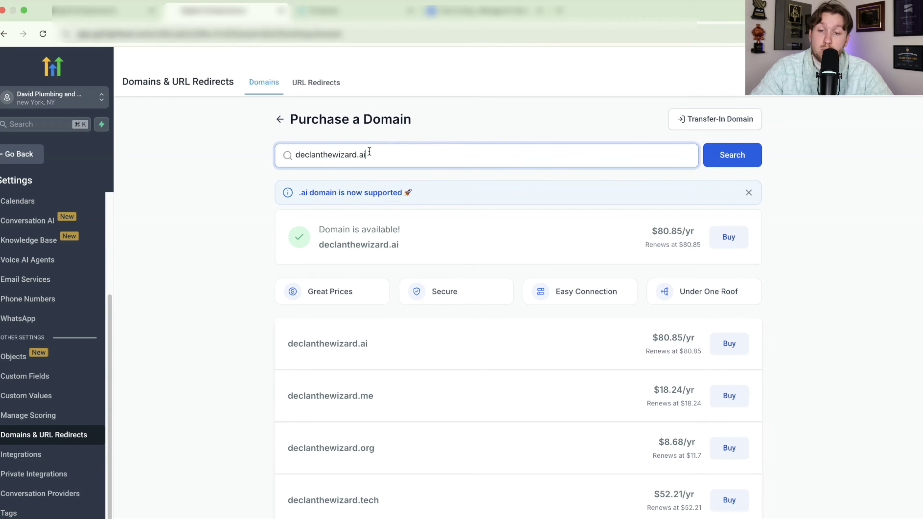
key("BackSpace")
key("BackSpace")
type("com")
key("Return")
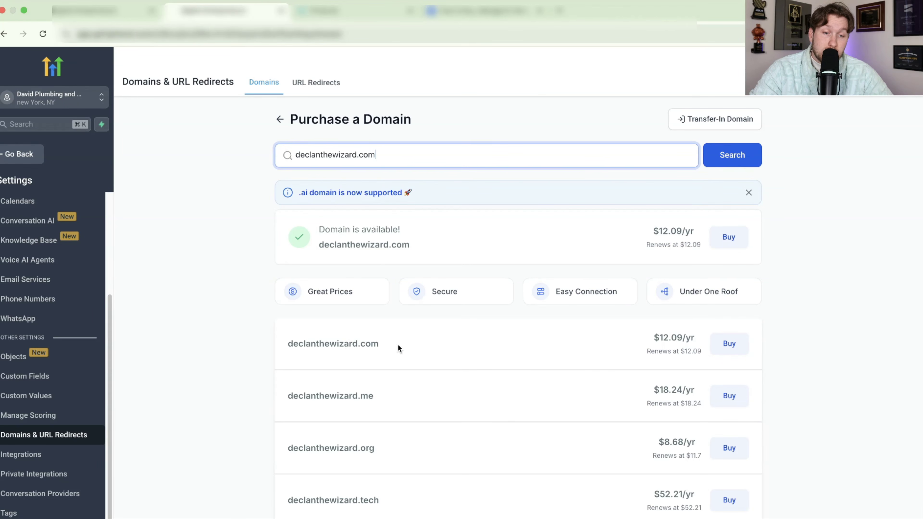
left_click(724, 344)
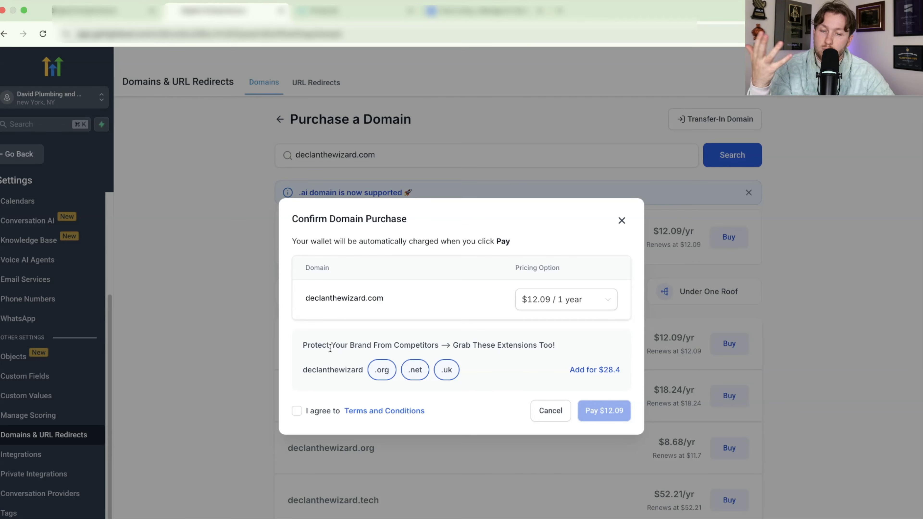
- Deselect the .org, .net and .uk extensions, choose 1-year pricing, agree to the terms, and leave the domain purchase without paying
left_click(382, 373)
left_click(413, 374)
left_click(442, 375)
left_click(608, 305)
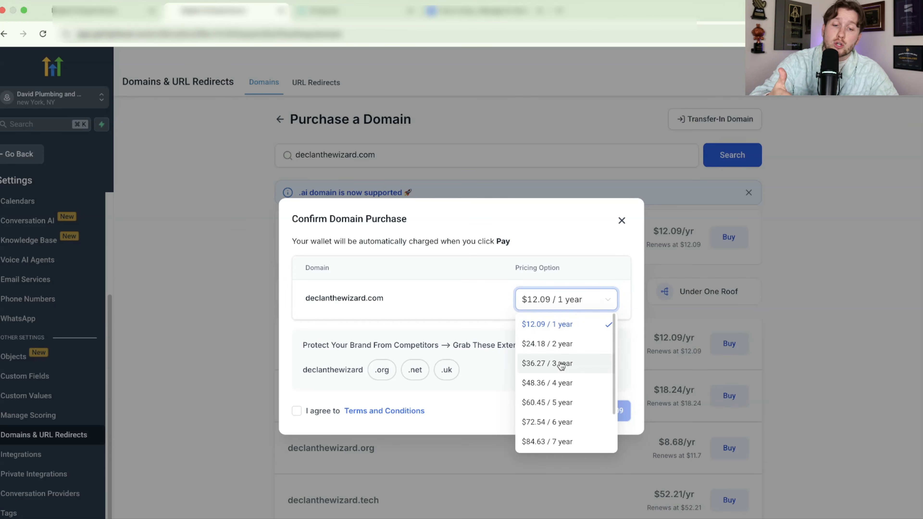
left_click(575, 331)
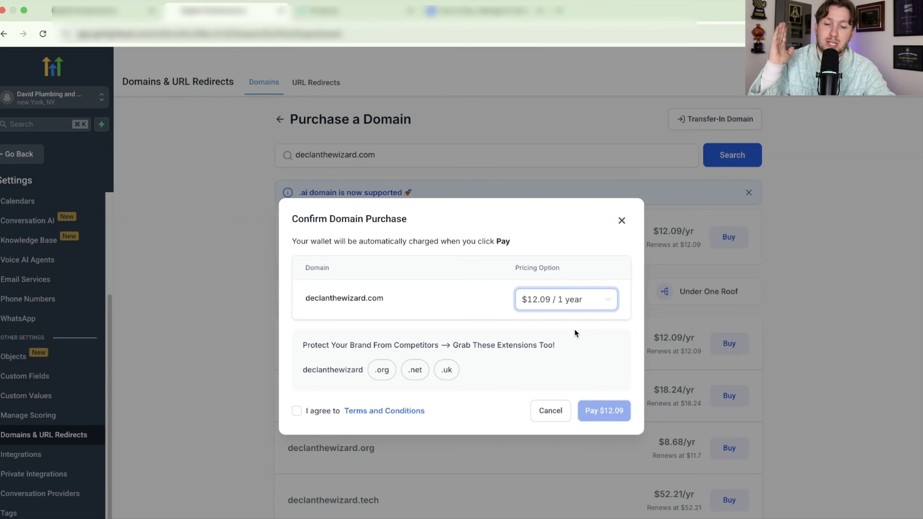
left_click(297, 411)
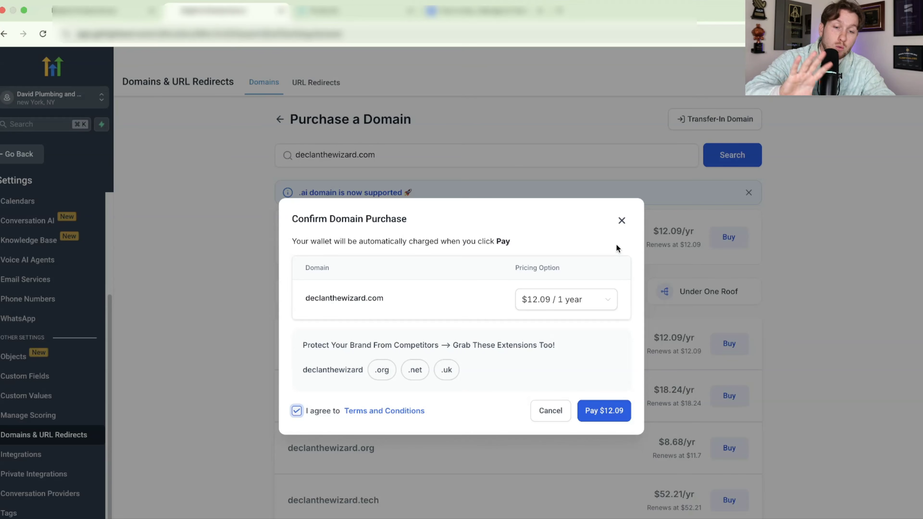
left_click(621, 221)
left_click(281, 120)
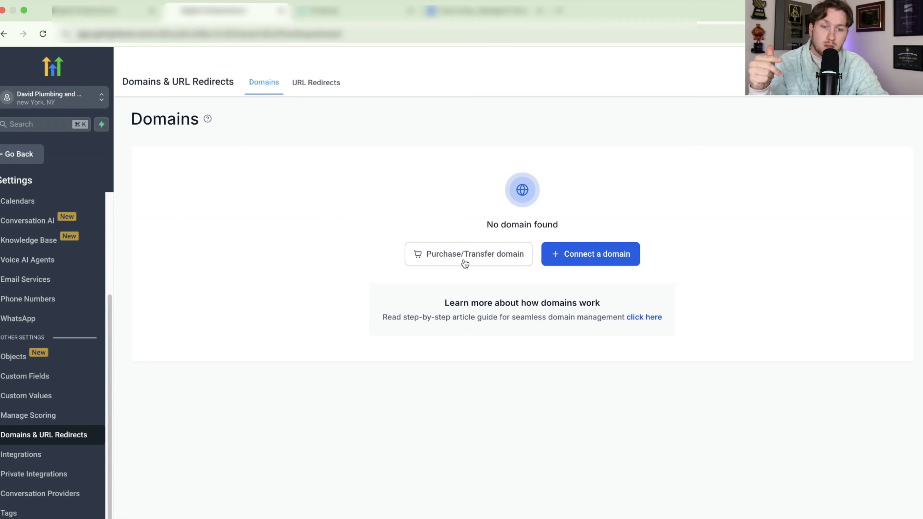
- View the agency-level Domain Purchase settings for enabling the feature and rebilling per sub-account, and return to the sub-account
left_click(75, 18)
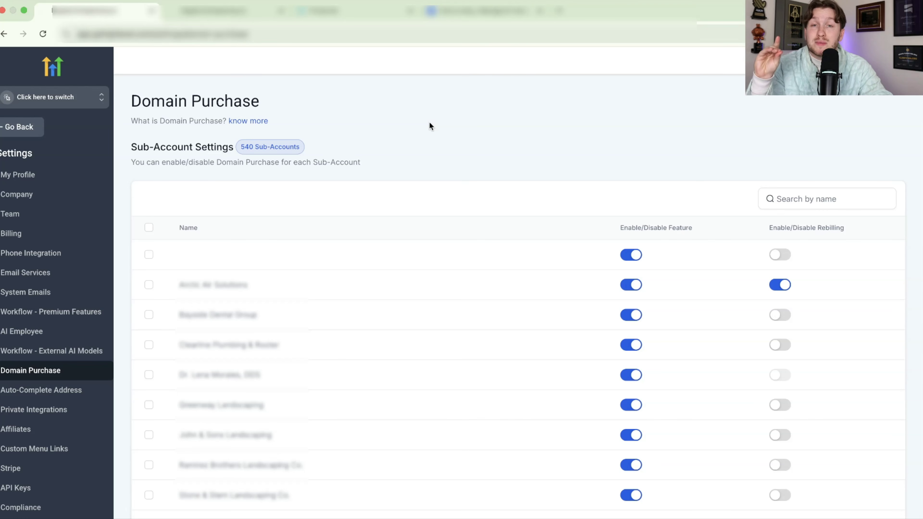
left_click(195, 13)
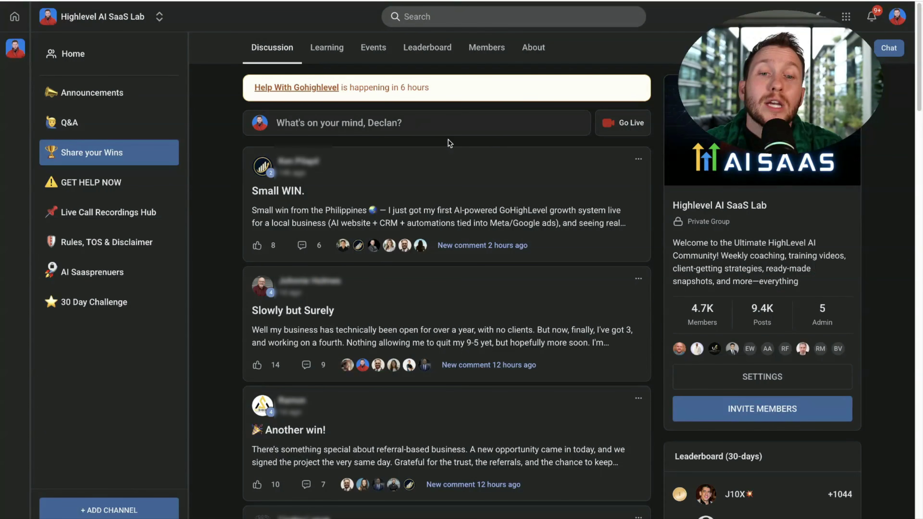
- Look through the Share your Wins posts and the Learning courses in the Highlevel AI SaaS Lab community
scroll(559, 205, "down", 12)
scroll(580, 214, "up", 12)
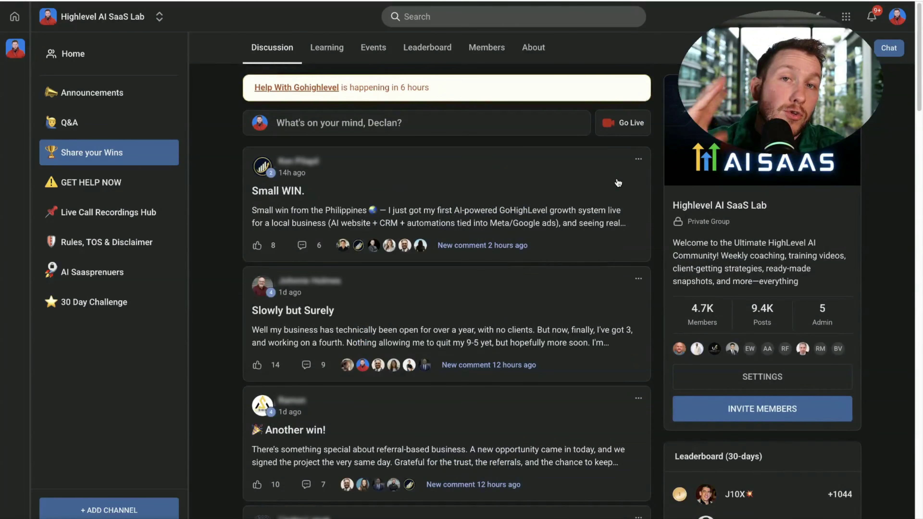
left_click(327, 48)
scroll(581, 298, "down", 2)
scroll(609, 325, "down", 10)
scroll(610, 322, "up", 12)
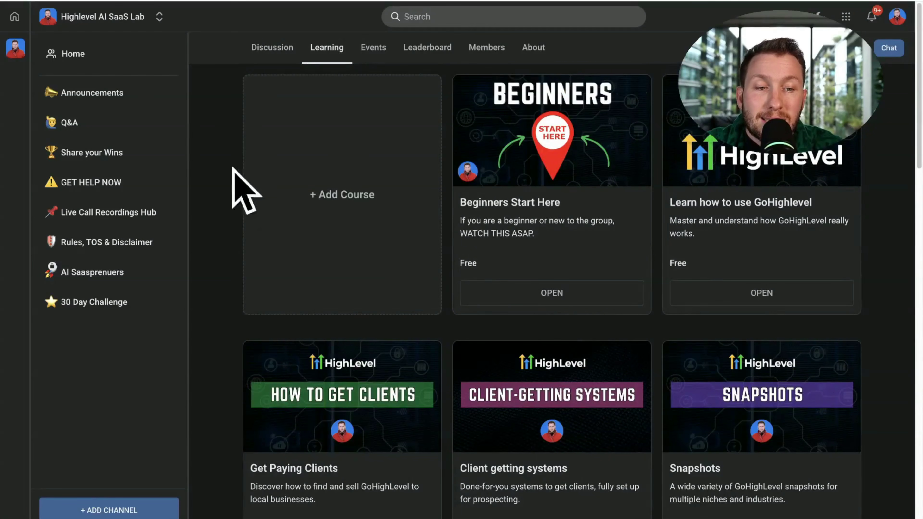
scroll(327, 218, "down", 8)
scroll(461, 227, "up", 8)
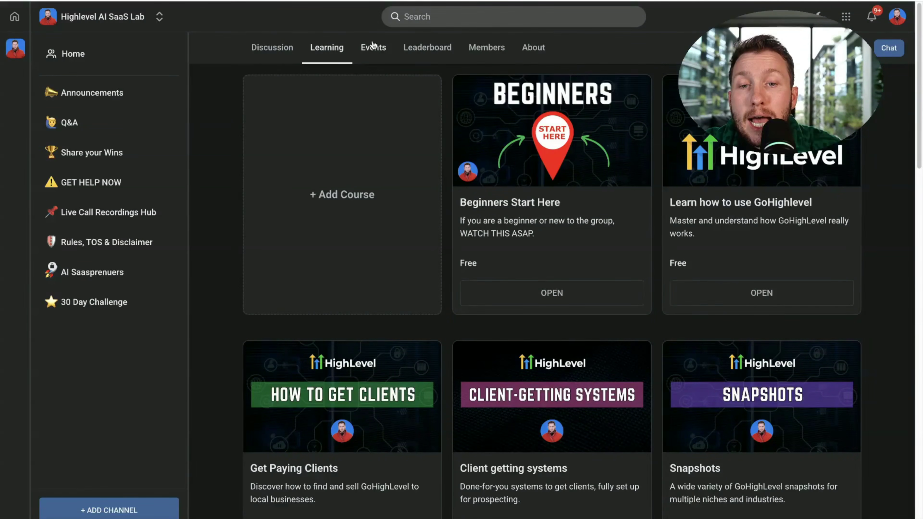
- Open the community's Events calendar and view the 6 July Q&A W/ GHL Wizard and 14 July Help Getting Clients event details
left_click(373, 46)
left_click(377, 214)
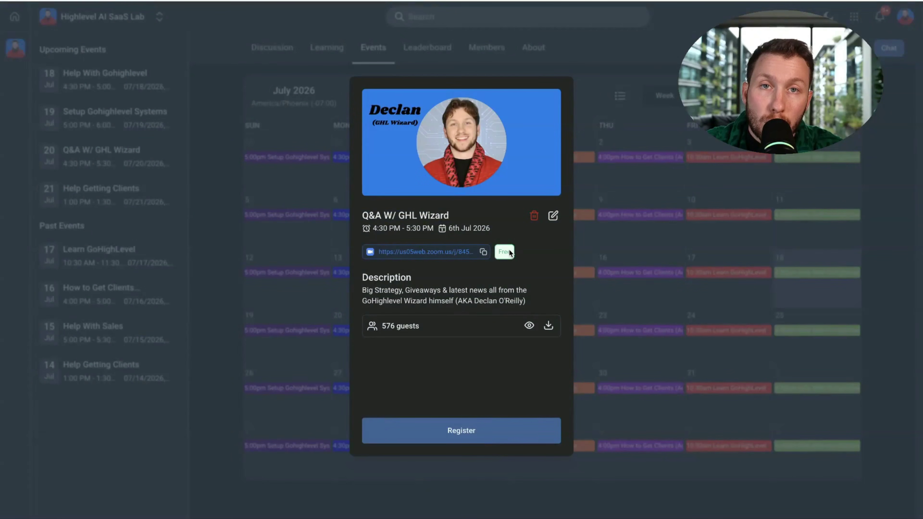
left_click(683, 193)
left_click(470, 272)
left_click(655, 255)
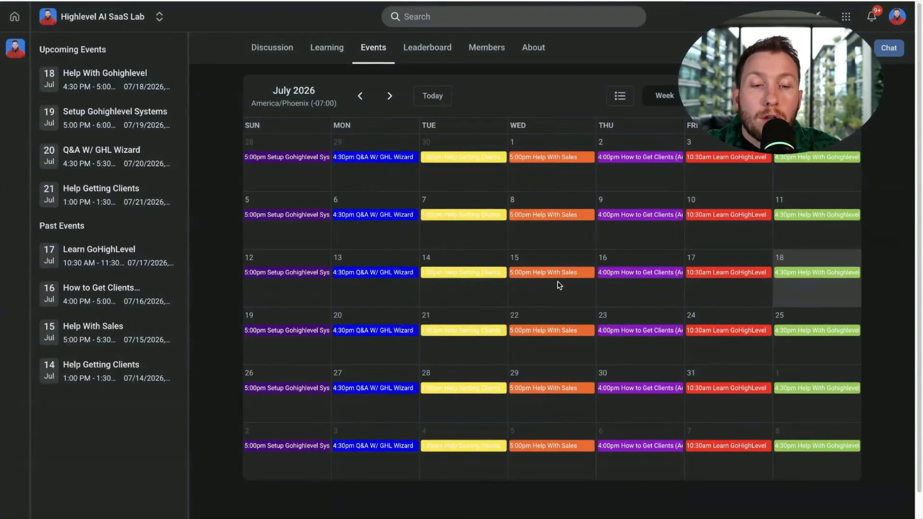
- View the details of the Help With Sales, How to Get Clients (Advanced), Learn GoHighLevel, Help With Gohighlevel and Setup Gohighlevel Systems events for 12–18 July
left_click(558, 274)
left_click(607, 266)
left_click(619, 274)
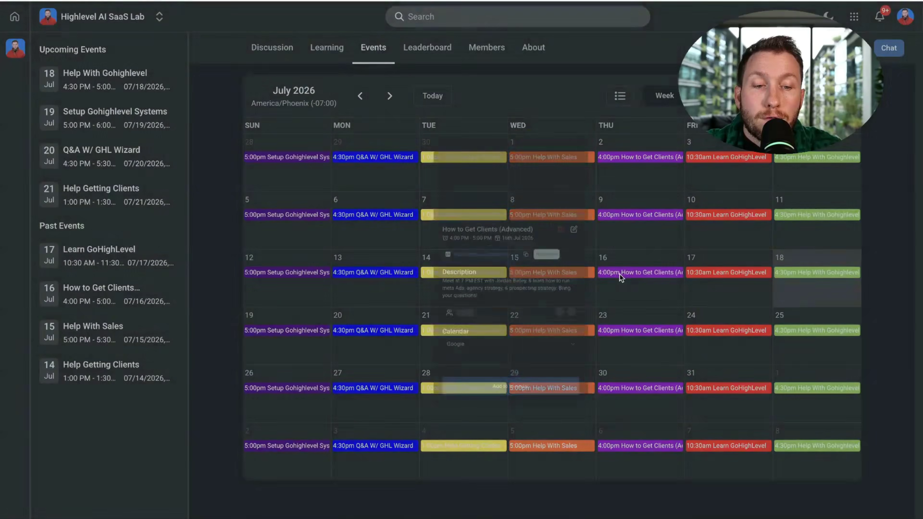
left_click(720, 278)
left_click(720, 276)
left_click(799, 287)
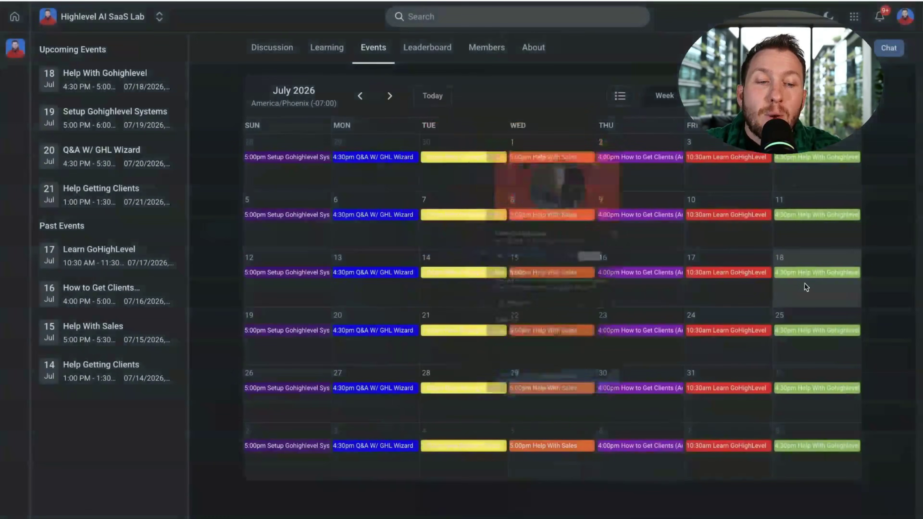
left_click(801, 272)
left_click(301, 273)
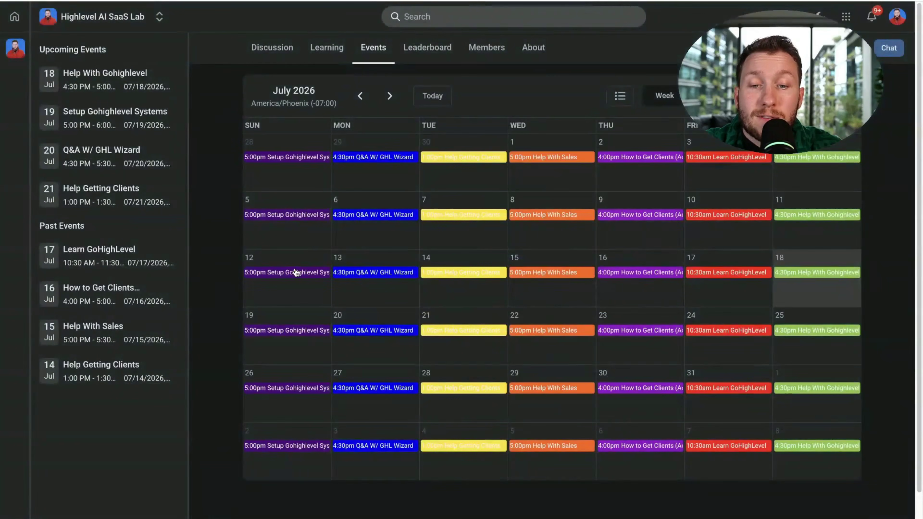
left_click(300, 274)
left_click(670, 247)
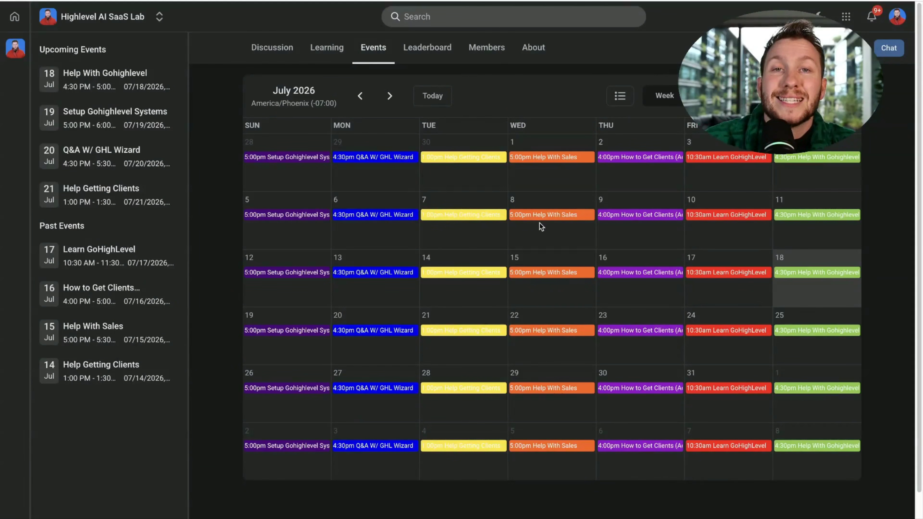
- Leave the community calendar and open Ask AI in the Evercrest Realty sub-account
left_click(311, 53)
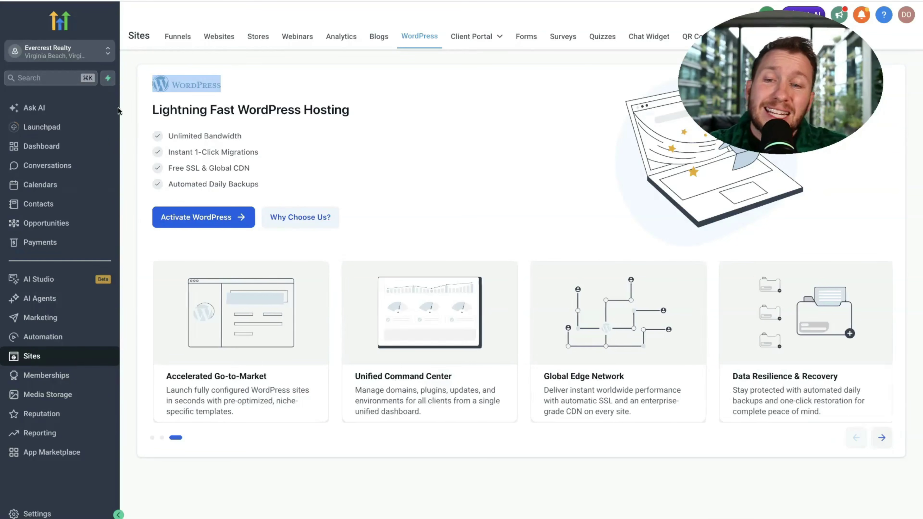
left_click(50, 110)
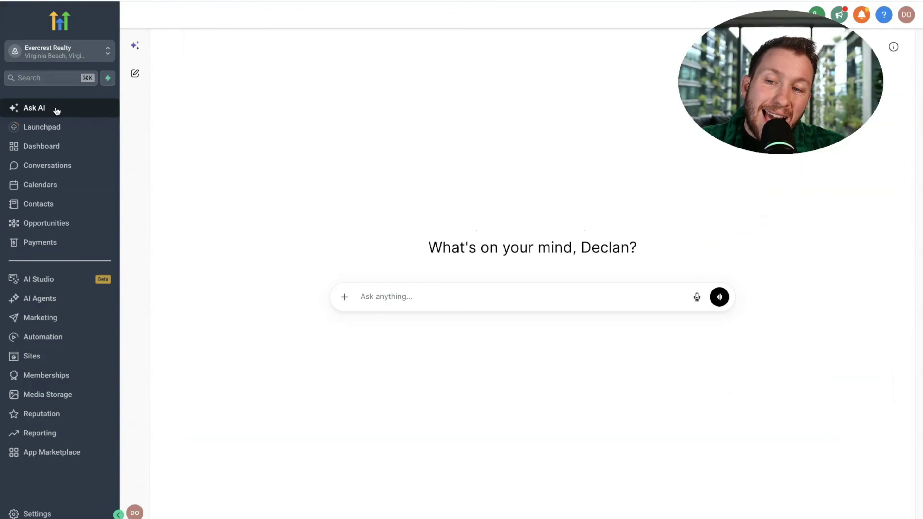